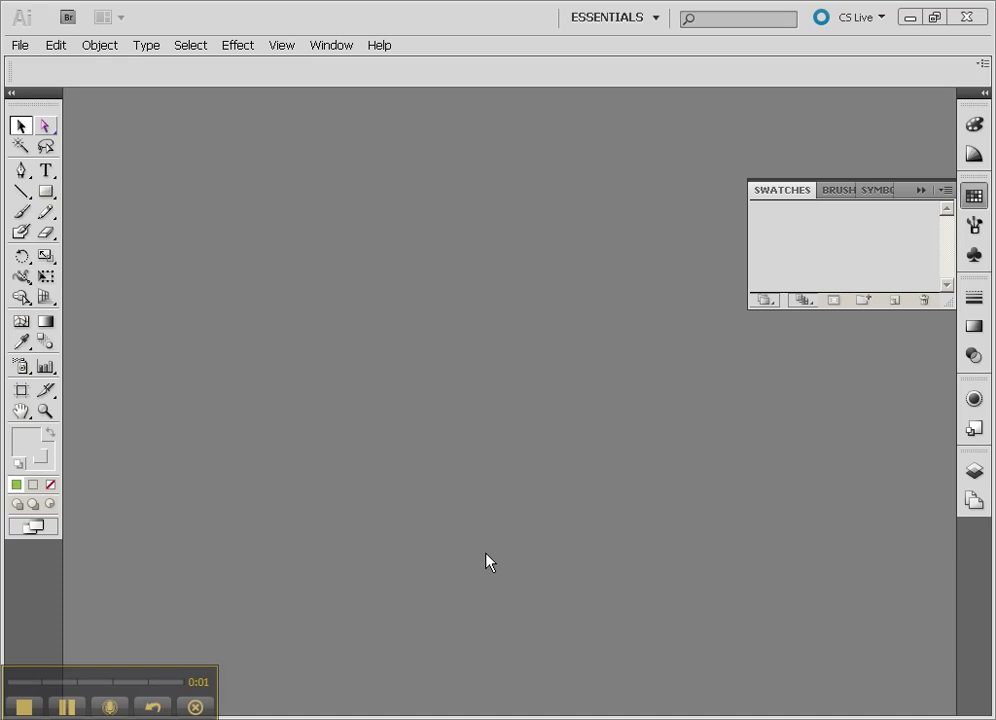
Create a new 1024 x 768 px document.
{"action": "left_click", "coordinate": [18, 44]}
{"action": "left_click", "coordinate": [45, 63]}
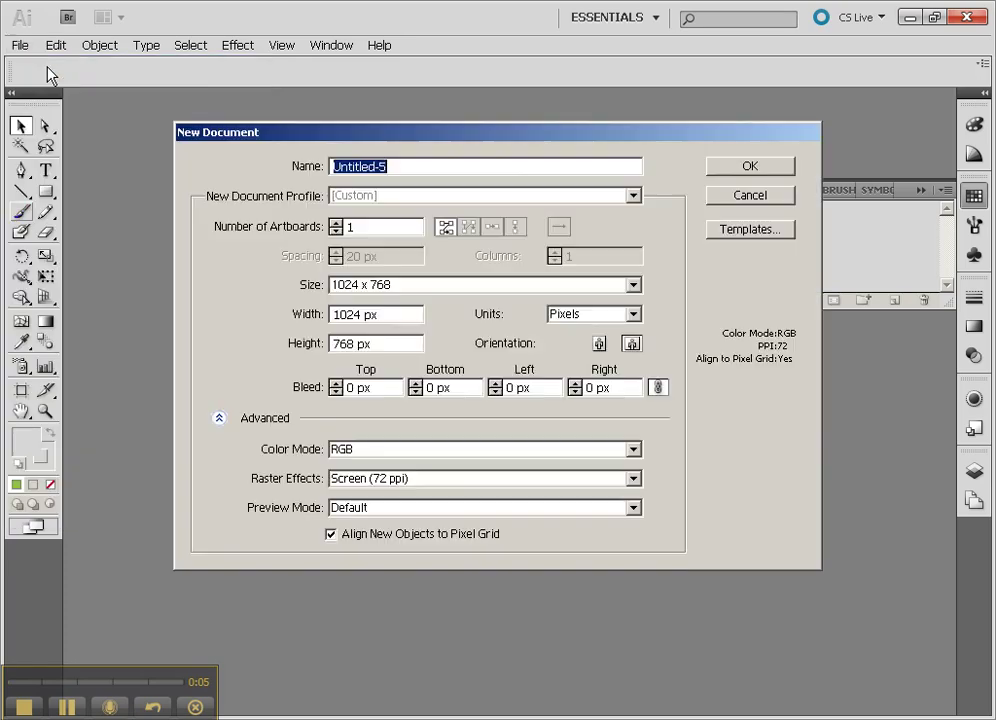
{"action": "left_click", "coordinate": [752, 169]}
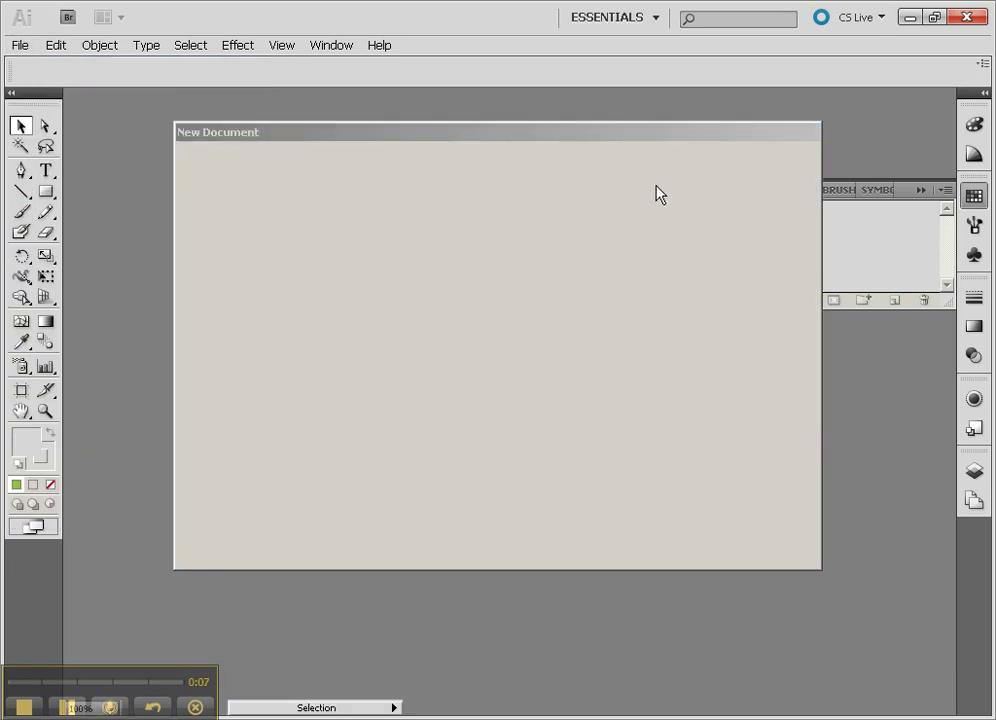
Draw a square on the page, fill it with green, and select it.
{"action": "left_click", "coordinate": [46, 192]}
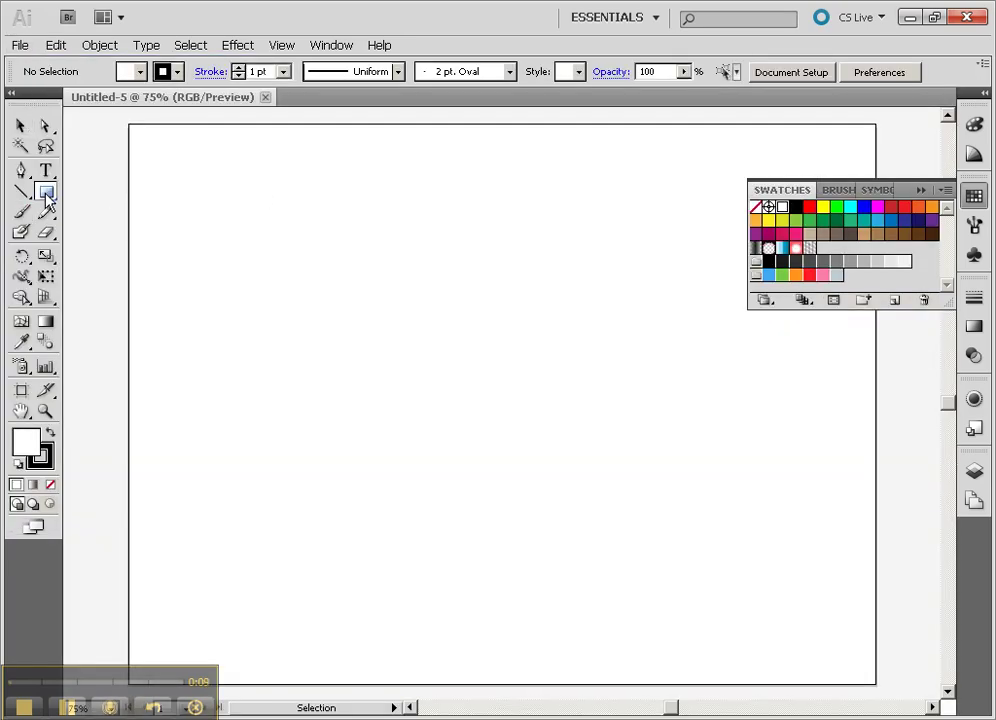
{"action": "left_click_drag", "start_coordinate": [258, 236], "coordinate": [398, 388]}
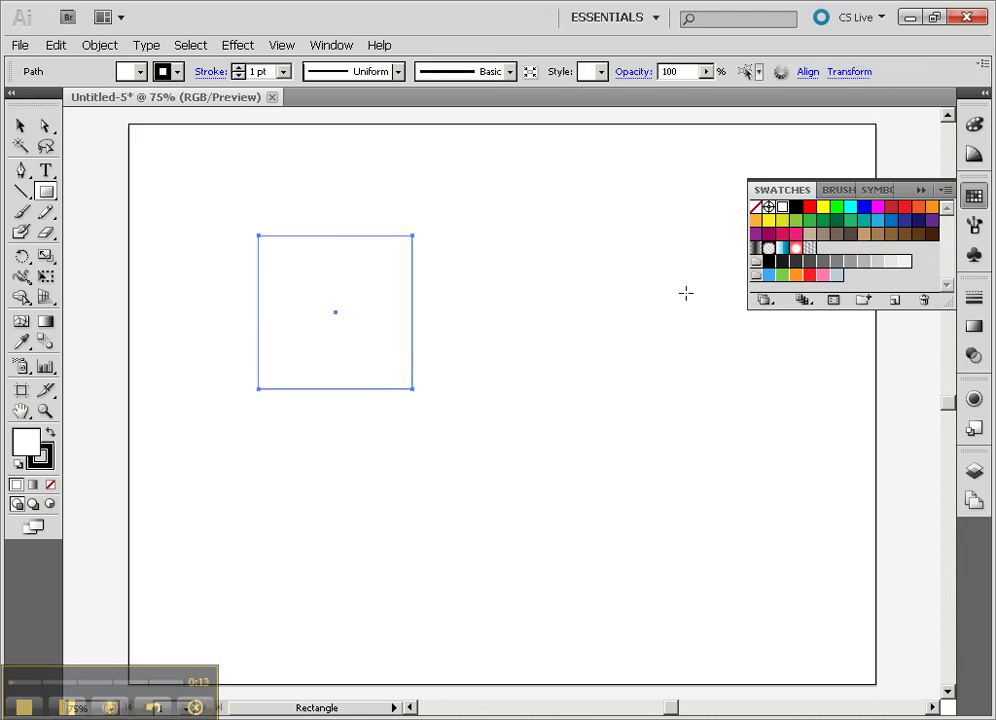
{"action": "left_click", "coordinate": [797, 220]}
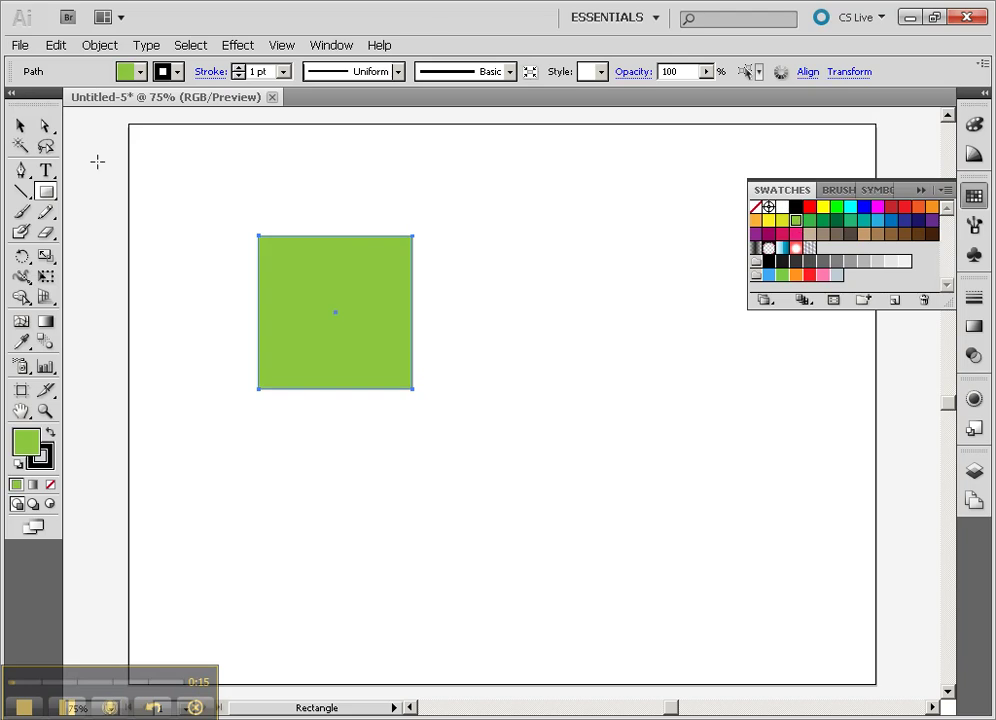
{"action": "left_click", "coordinate": [20, 125]}
{"action": "left_click", "coordinate": [594, 291]}
{"action": "left_click", "coordinate": [402, 285]}
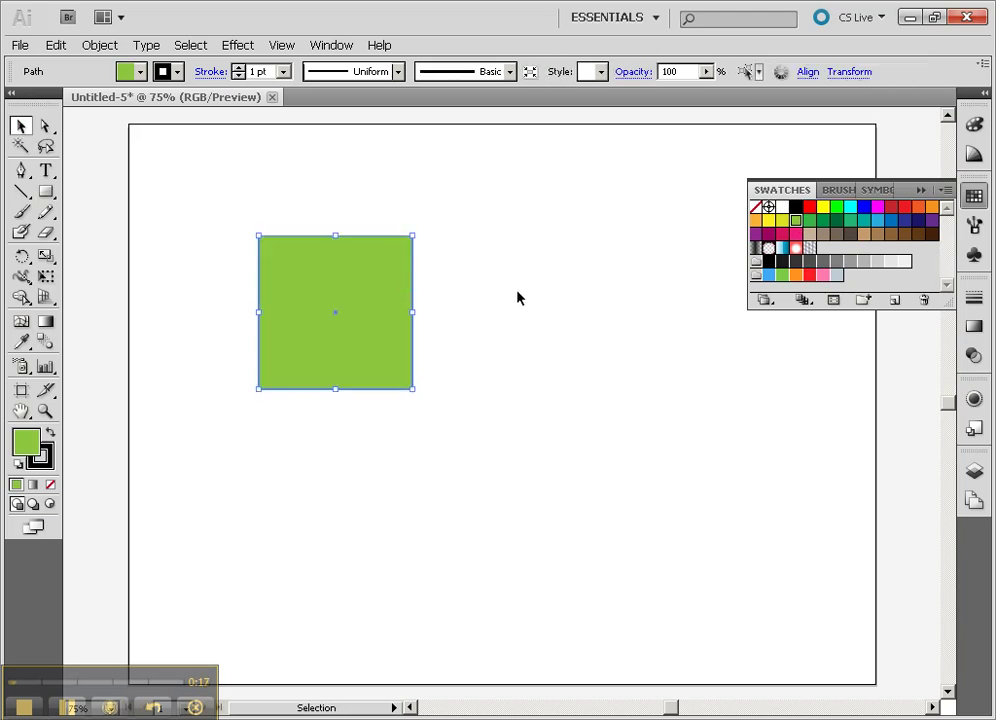
Apply 3D Extrude & Bevel to the green square, rotated to 32°, 55°, 27° with 50 pt depth.
{"action": "left_click", "coordinate": [235, 47]}
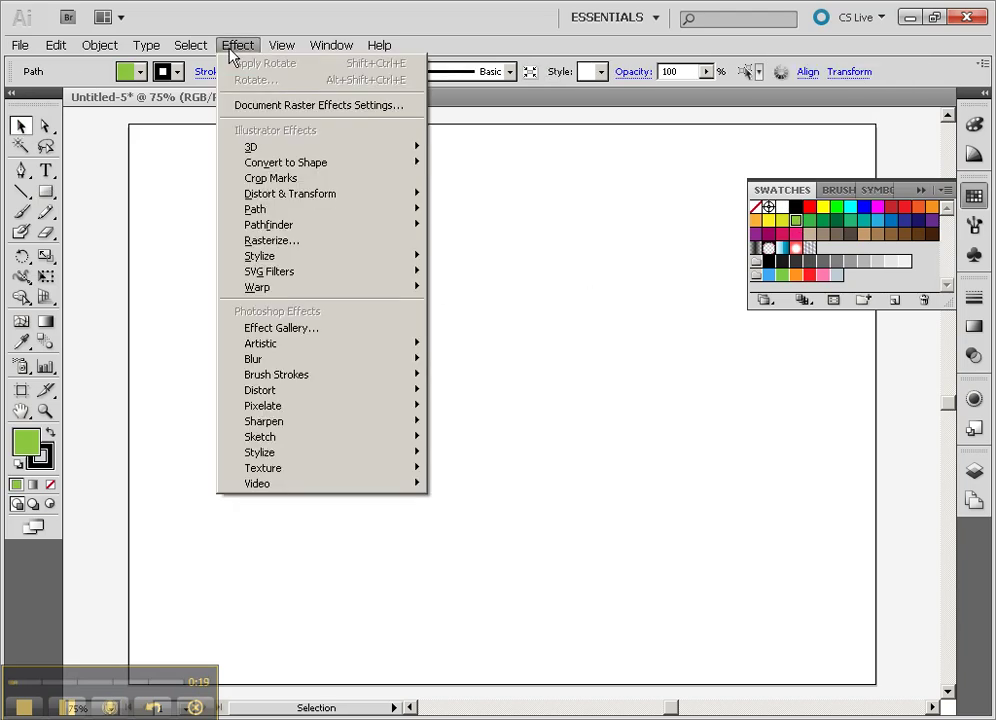
{"action": "mouse_move", "coordinate": [253, 148]}
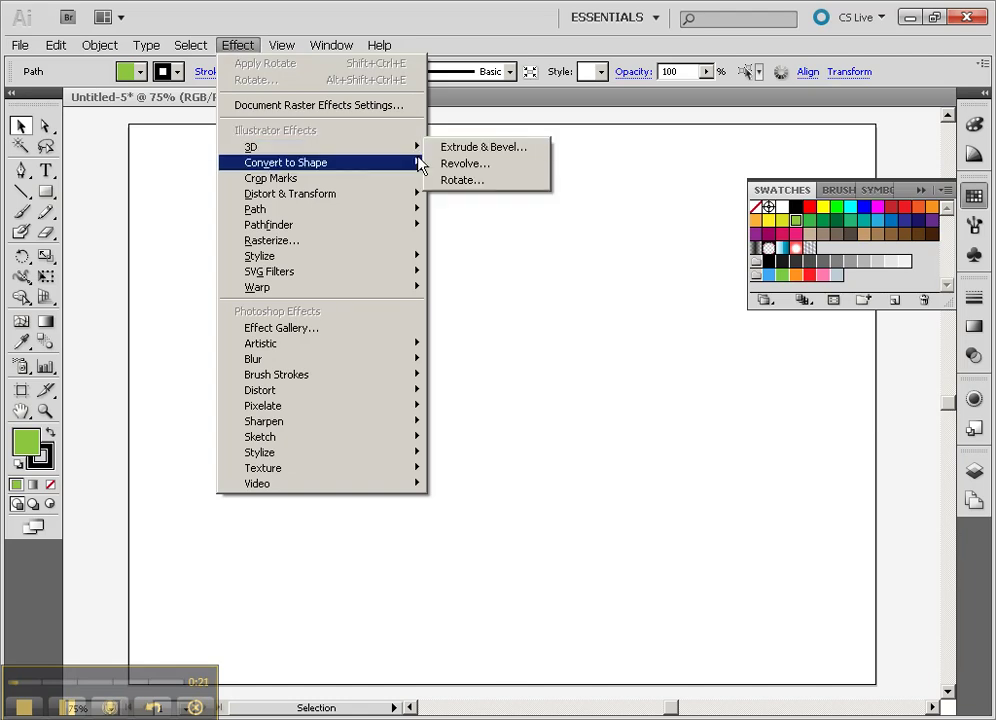
{"action": "left_click", "coordinate": [486, 152]}
{"action": "left_click", "coordinate": [868, 447]}
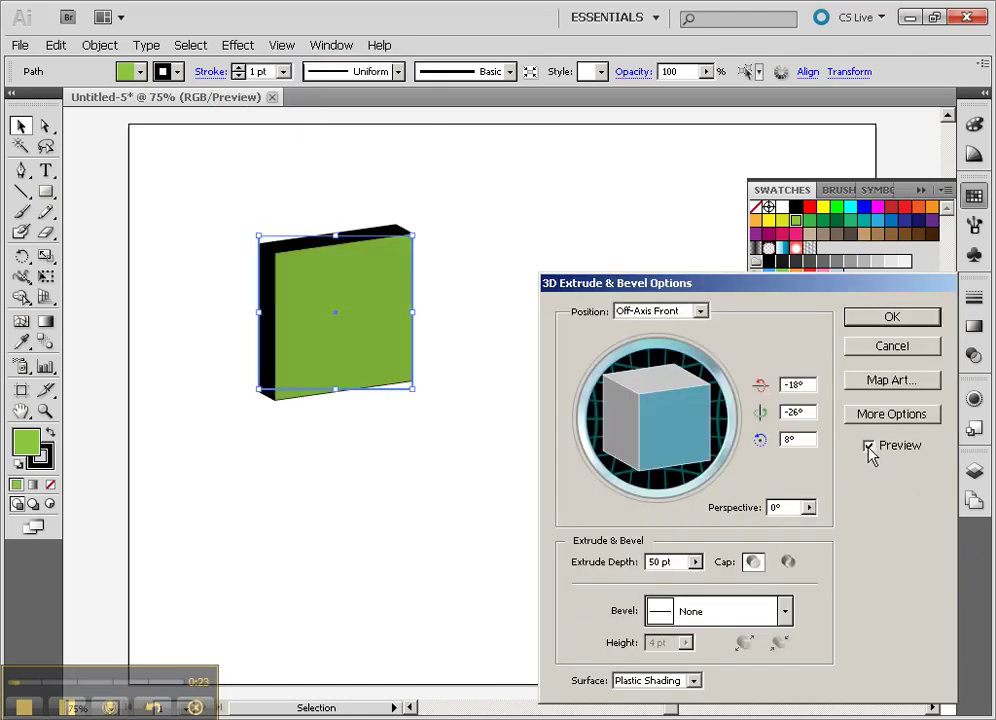
{"action": "left_click_drag", "start_coordinate": [735, 424], "coordinate": [634, 409]}
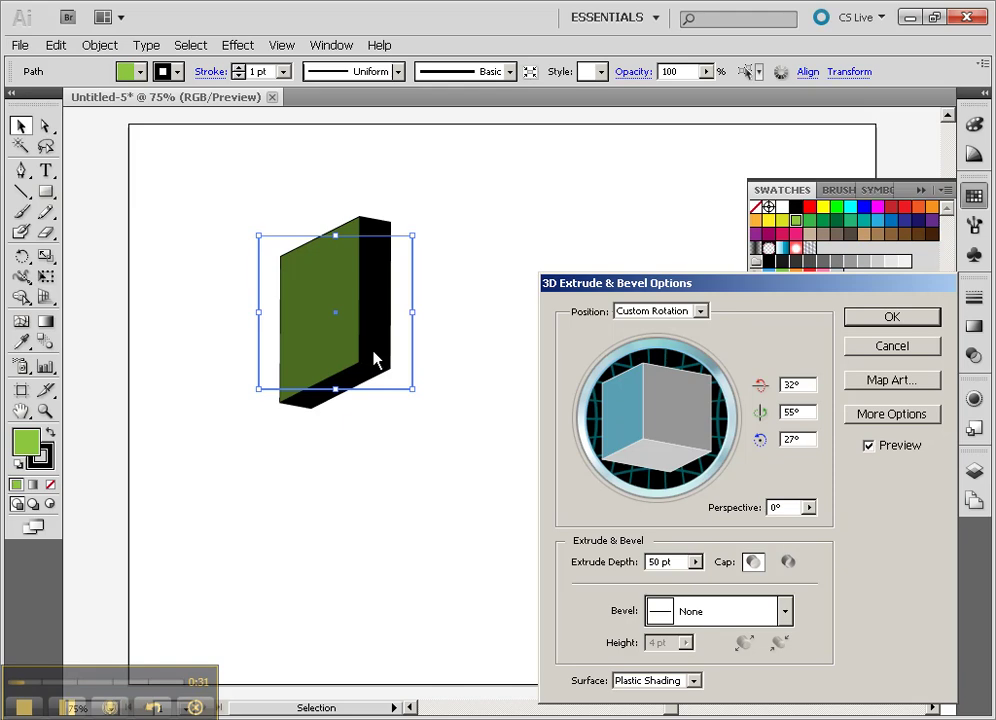
{"action": "left_click", "coordinate": [893, 319]}
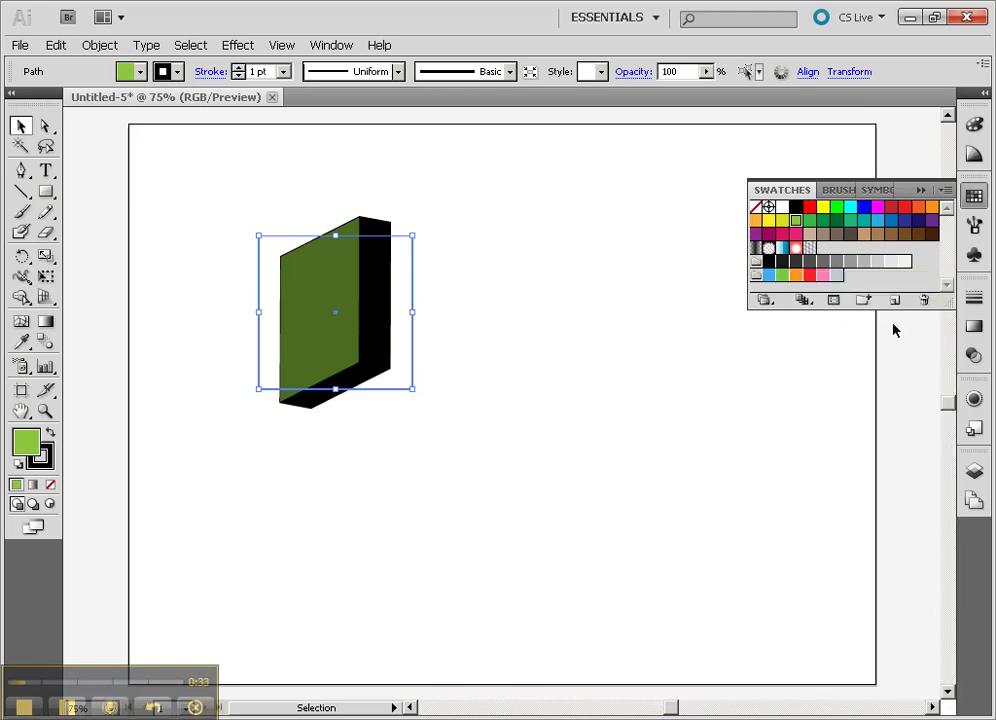
Set the slab's stroke to None so its sides shade green, then reselect it.
{"action": "left_click", "coordinate": [44, 461]}
{"action": "left_click", "coordinate": [50, 485]}
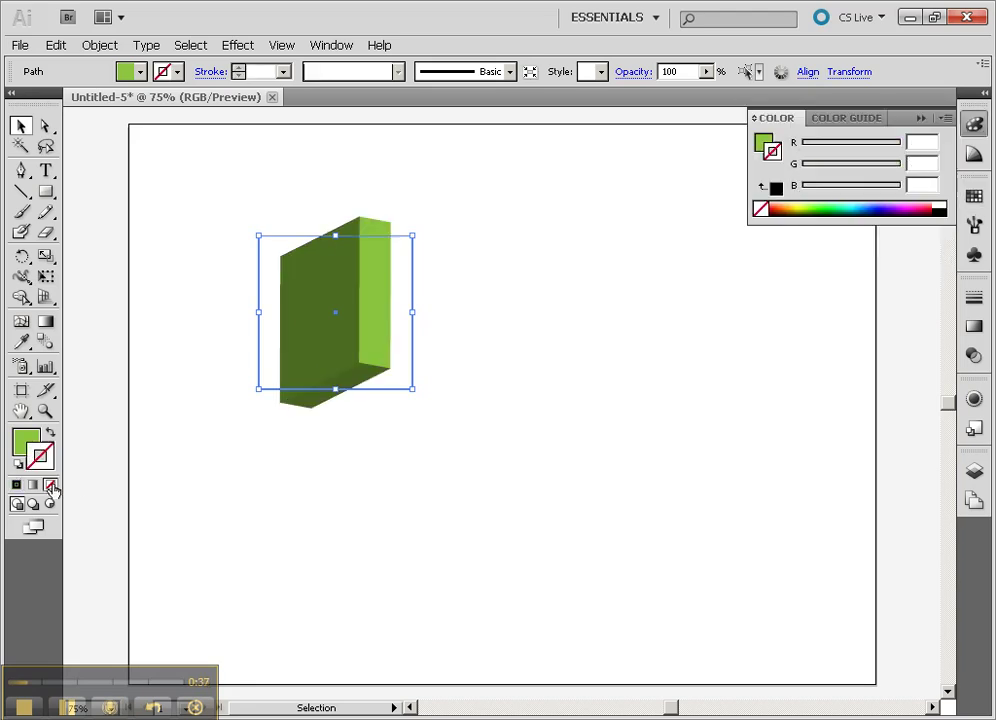
{"action": "left_click", "coordinate": [553, 307]}
{"action": "left_click", "coordinate": [385, 315]}
Reopen the 3D Extrude & Bevel settings from the Appearance panel beside the artwork.
{"action": "left_click", "coordinate": [974, 399]}
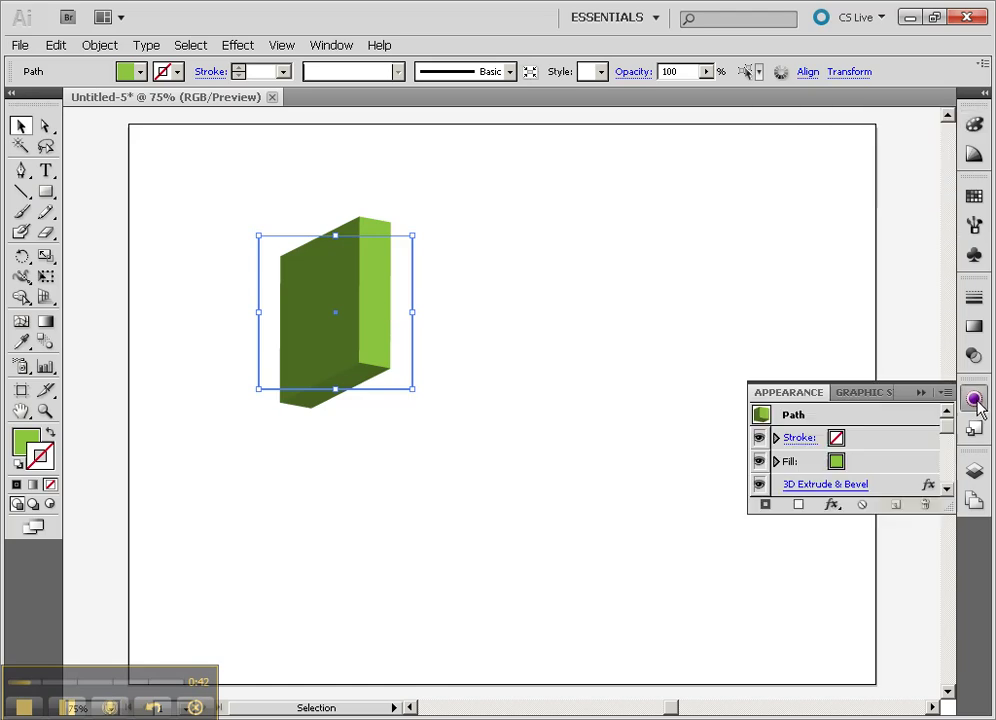
{"action": "left_click", "coordinate": [822, 485]}
{"action": "left_click_drag", "start_coordinate": [800, 291], "coordinate": [728, 183]}
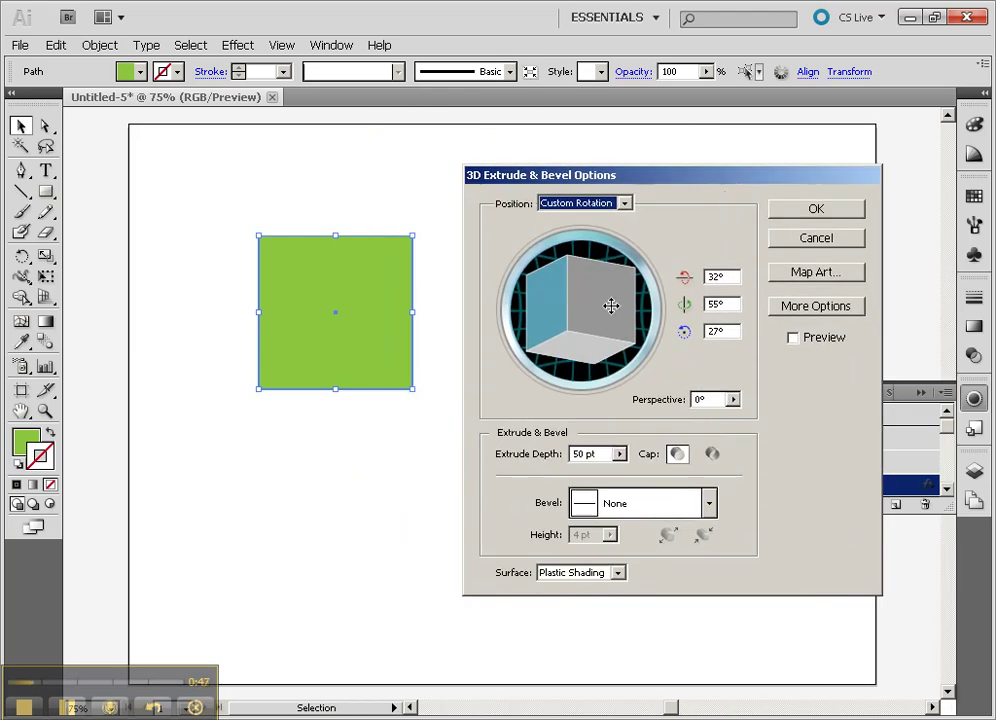
Preview the slab and rotate it to -159°, 32°, -57° with 135° perspective.
{"action": "left_click", "coordinate": [793, 338]}
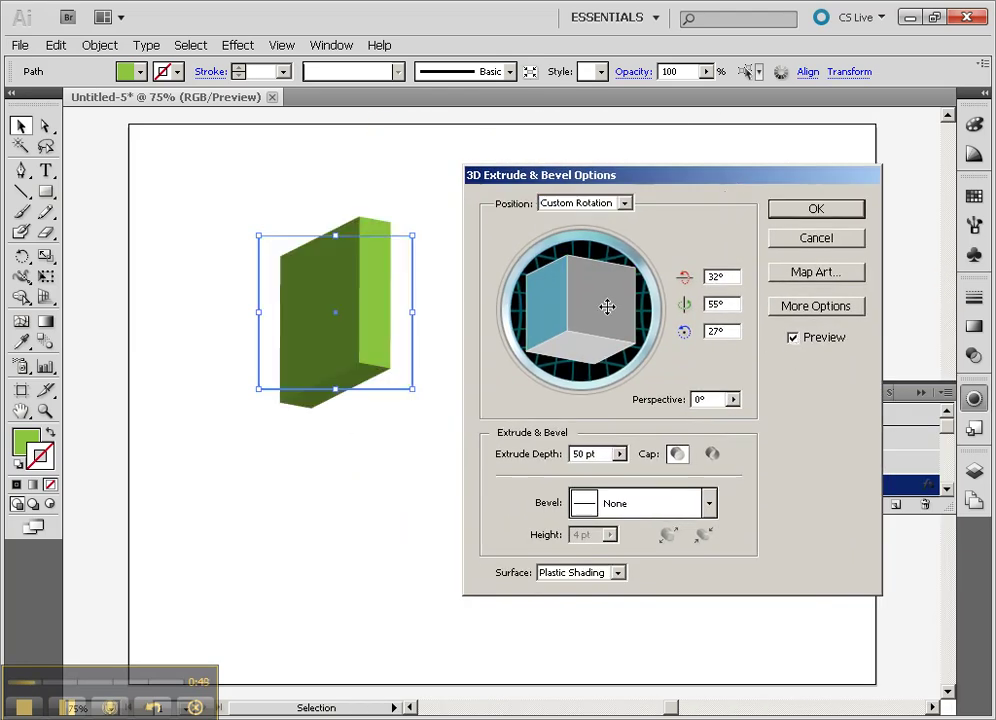
{"action": "left_click_drag", "start_coordinate": [605, 273], "coordinate": [604, 328]}
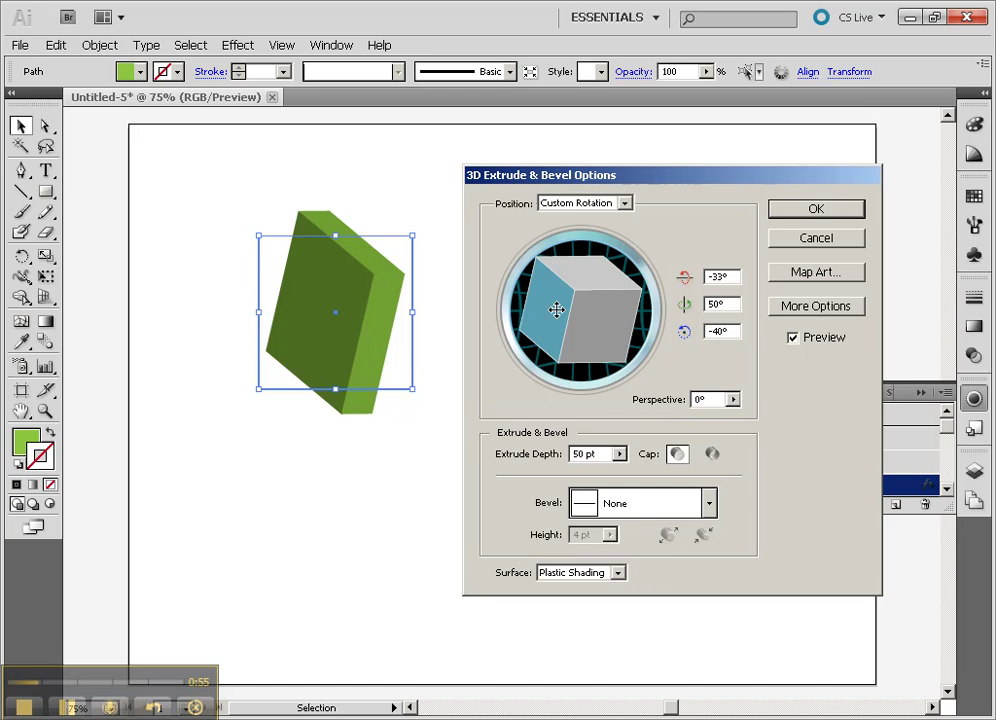
{"action": "left_click_drag", "start_coordinate": [556, 309], "coordinate": [616, 324]}
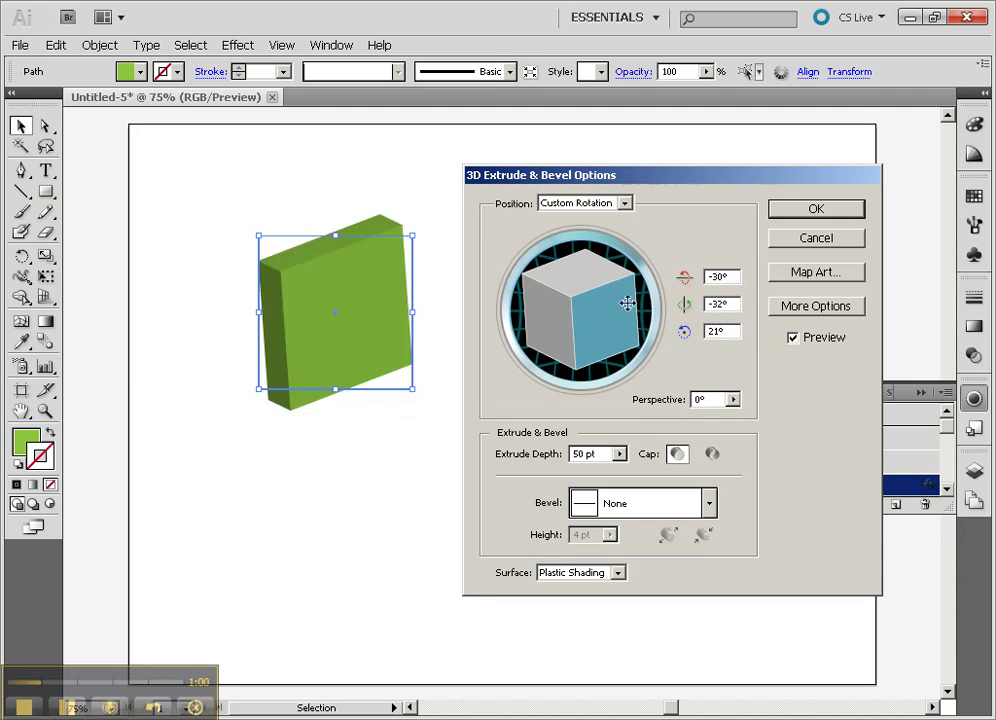
{"action": "left_click", "coordinate": [733, 399]}
{"action": "left_click_drag", "start_coordinate": [630, 418], "coordinate": [712, 427]}
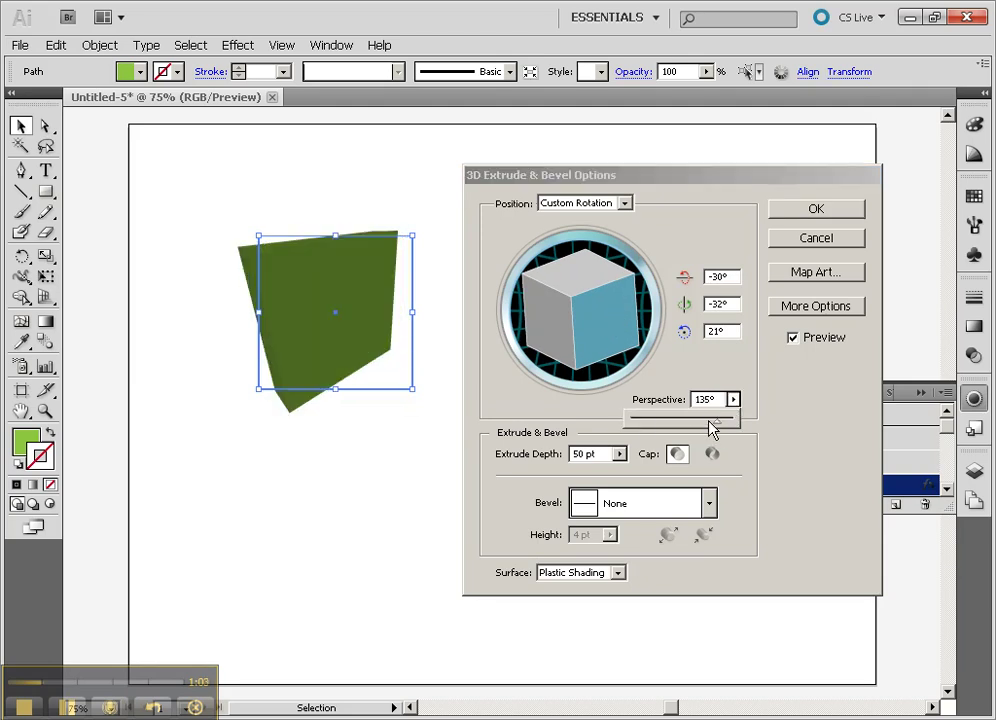
{"action": "left_click_drag", "start_coordinate": [646, 346], "coordinate": [569, 319]}
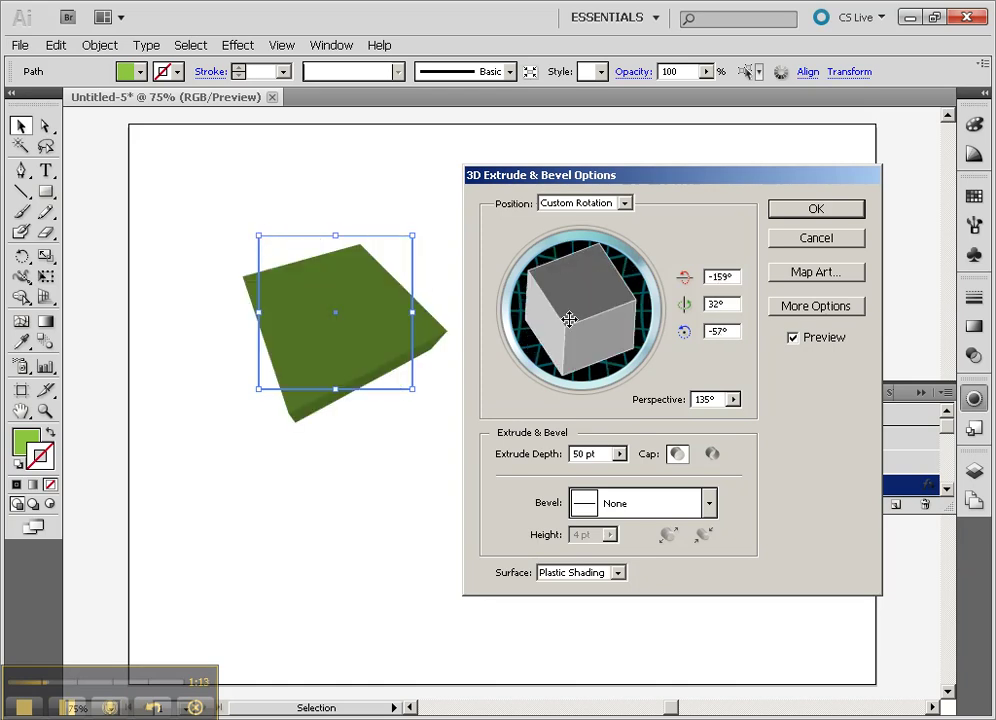
{"action": "left_click", "coordinate": [619, 454]}
Deepen the extrusion to 346 pt, rotate to 28°, 32°, -107°, and turn the cap off.
{"action": "mouse_move", "coordinate": [550, 487]}
{"action": "left_mouse_down"}
{"action": "mouse_move", "coordinate": [582, 478]}
{"action": "mouse_move", "coordinate": [543, 481]}
{"action": "left_mouse_up"}
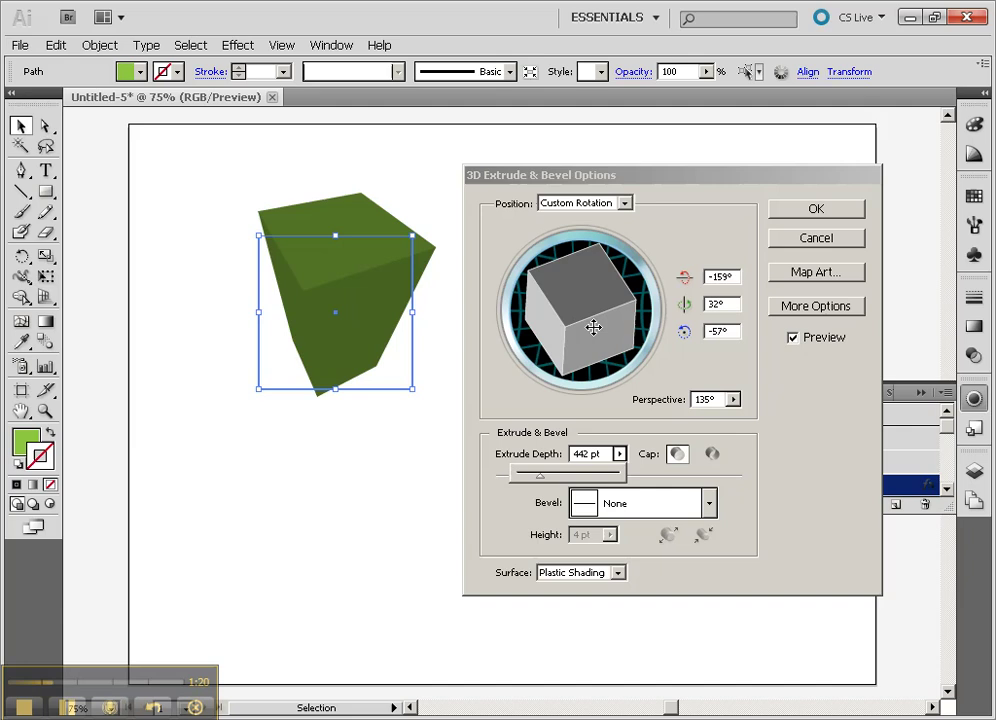
{"action": "mouse_move", "coordinate": [593, 324]}
{"action": "left_mouse_down"}
{"action": "mouse_move", "coordinate": [605, 324]}
{"action": "mouse_move", "coordinate": [592, 314]}
{"action": "mouse_move", "coordinate": [605, 318]}
{"action": "mouse_move", "coordinate": [587, 333]}
{"action": "mouse_move", "coordinate": [596, 329]}
{"action": "left_mouse_up"}
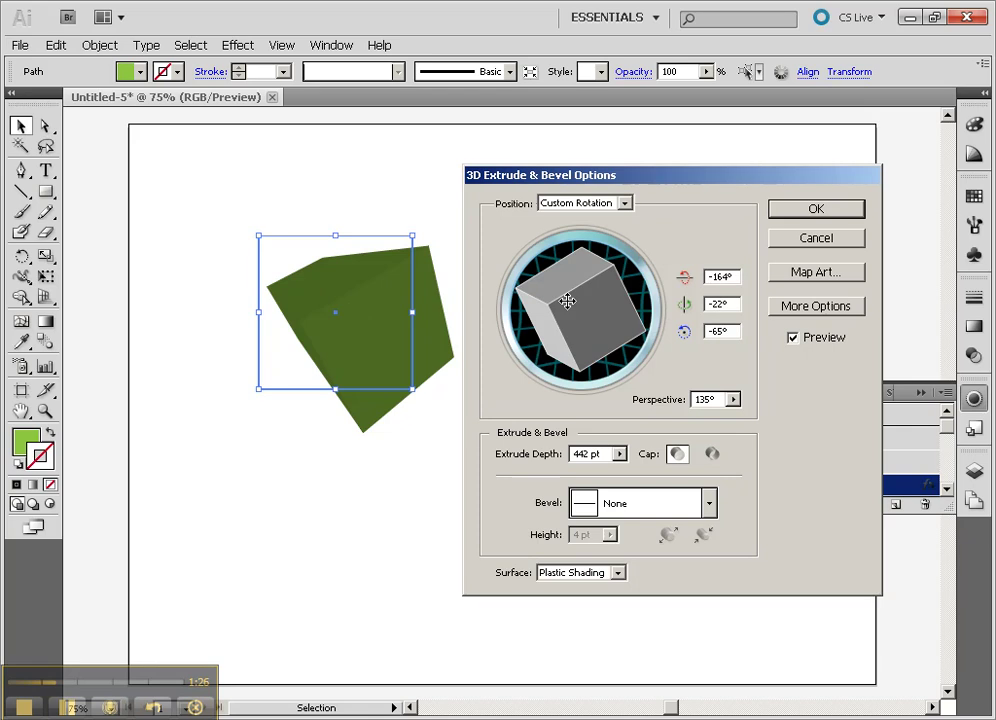
{"action": "left_click_drag", "start_coordinate": [569, 300], "coordinate": [594, 291]}
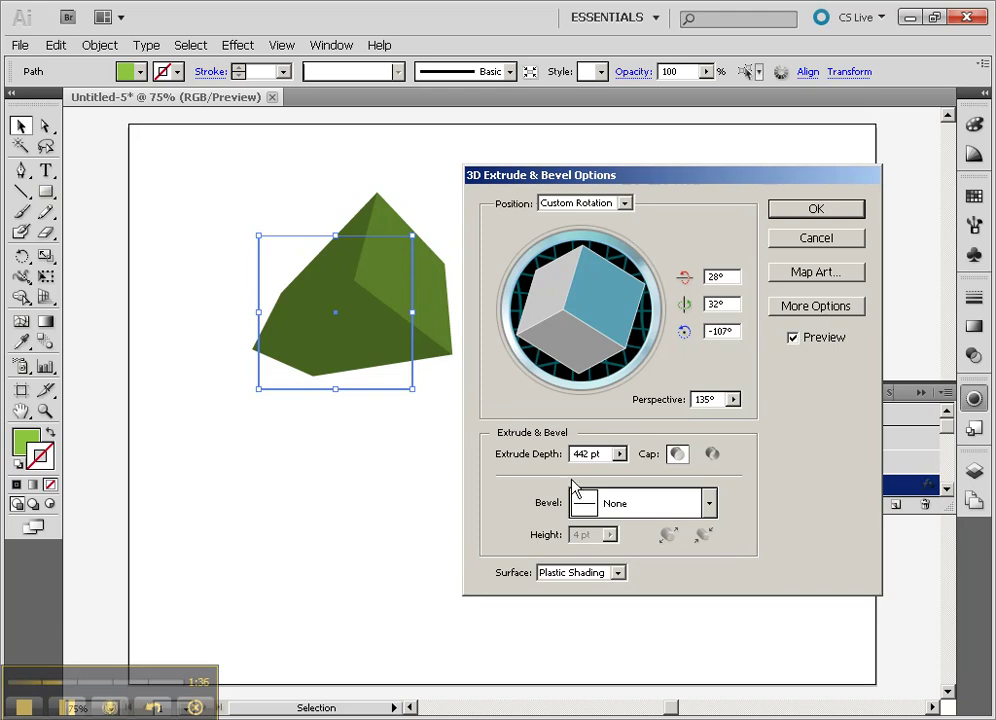
{"action": "left_click_drag", "start_coordinate": [623, 462], "coordinate": [543, 471]}
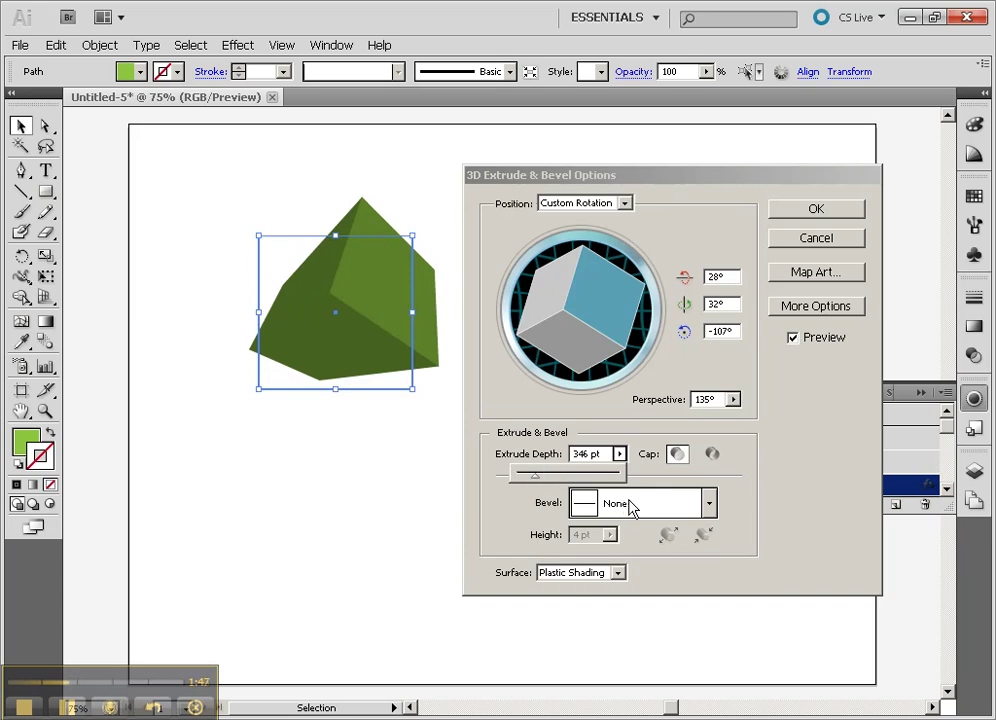
{"action": "left_click", "coordinate": [715, 456]}
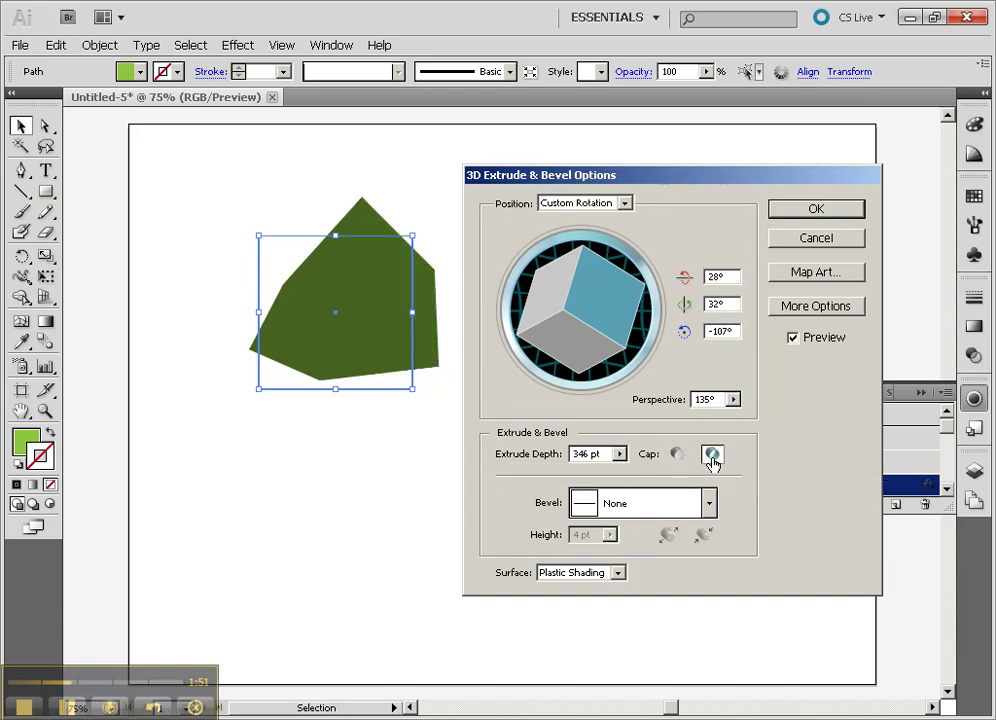
Re-angle the object, turn the cap back on, and try the Classic and Complex 1 bevels.
{"action": "mouse_move", "coordinate": [548, 313]}
{"action": "left_mouse_down"}
{"action": "mouse_move", "coordinate": [591, 298]}
{"action": "mouse_move", "coordinate": [571, 318]}
{"action": "mouse_move", "coordinate": [596, 316]}
{"action": "mouse_move", "coordinate": [608, 301]}
{"action": "mouse_move", "coordinate": [594, 301]}
{"action": "left_mouse_up"}
{"action": "left_click", "coordinate": [678, 454]}
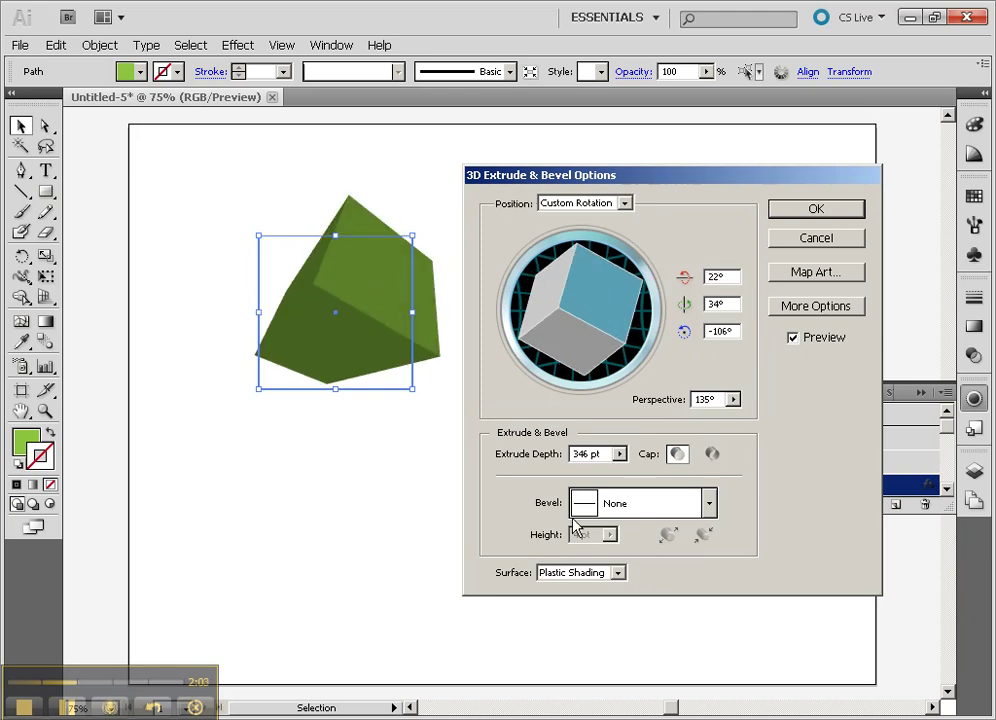
{"action": "left_click", "coordinate": [708, 504]}
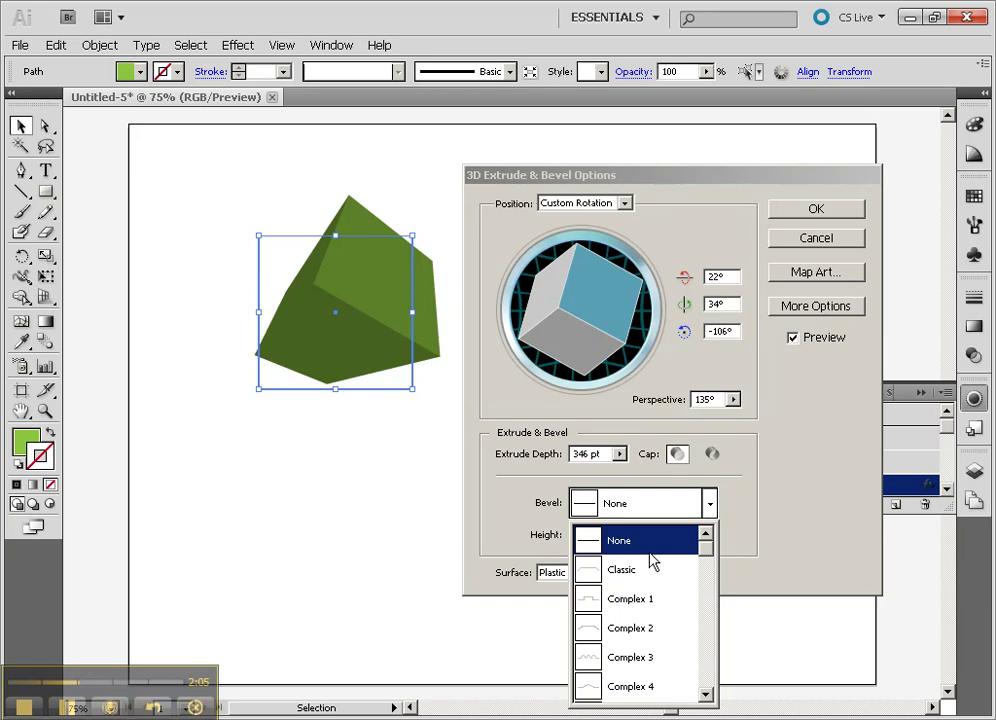
{"action": "left_click", "coordinate": [625, 570]}
{"action": "left_click", "coordinate": [708, 504]}
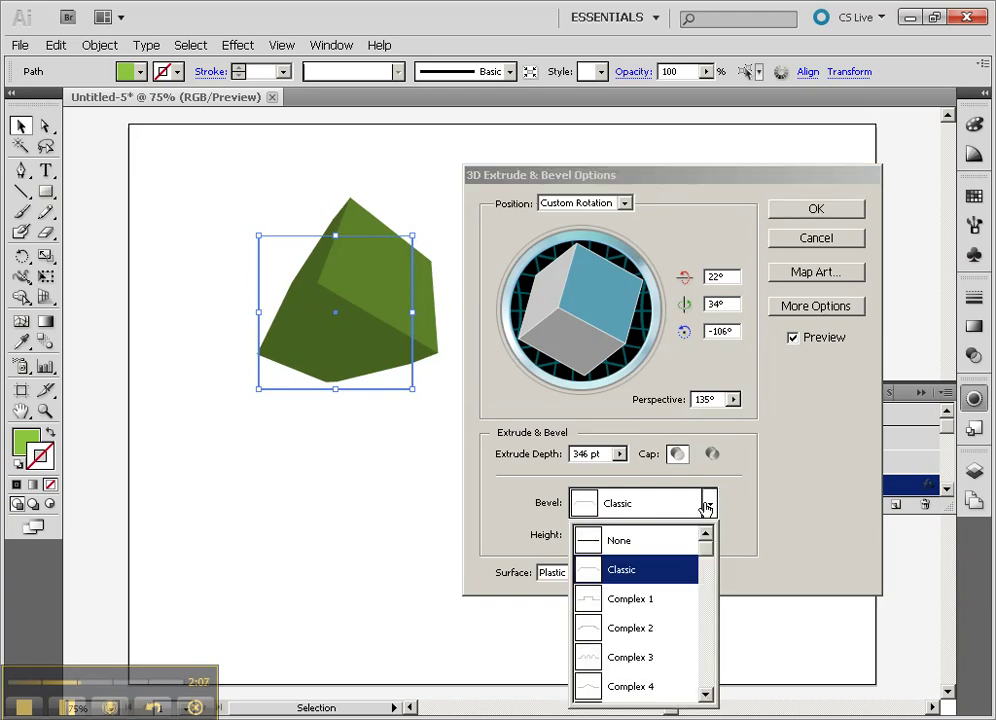
{"action": "left_click", "coordinate": [619, 600]}
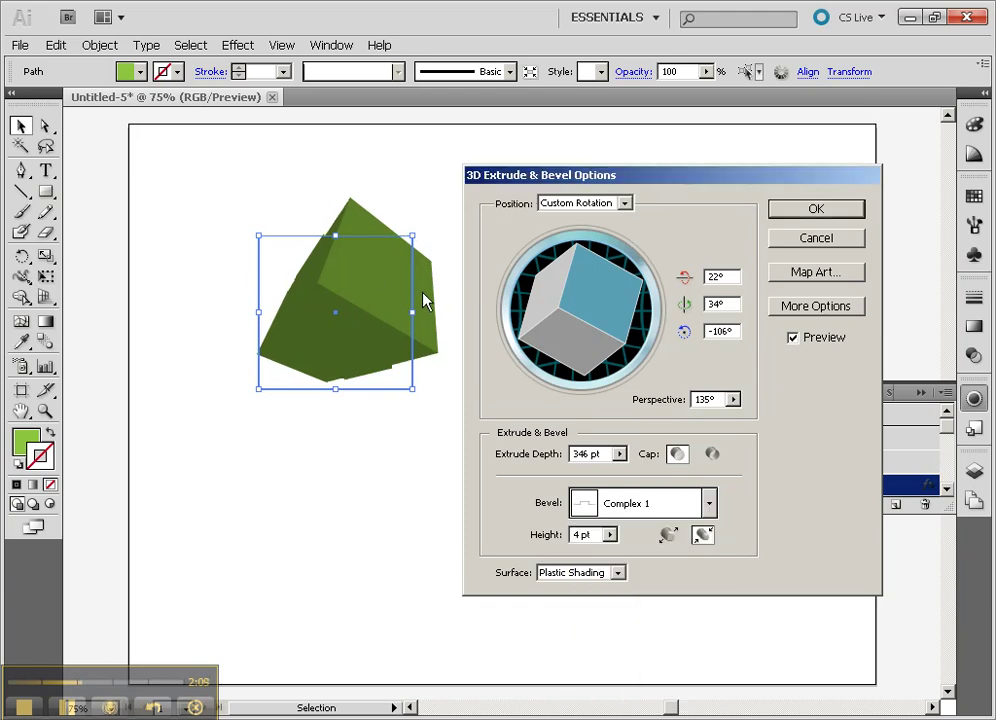
Make the bevel taller and switch it through Complex 2 to Complex 3.
{"action": "left_click_drag", "start_coordinate": [584, 325], "coordinate": [602, 296]}
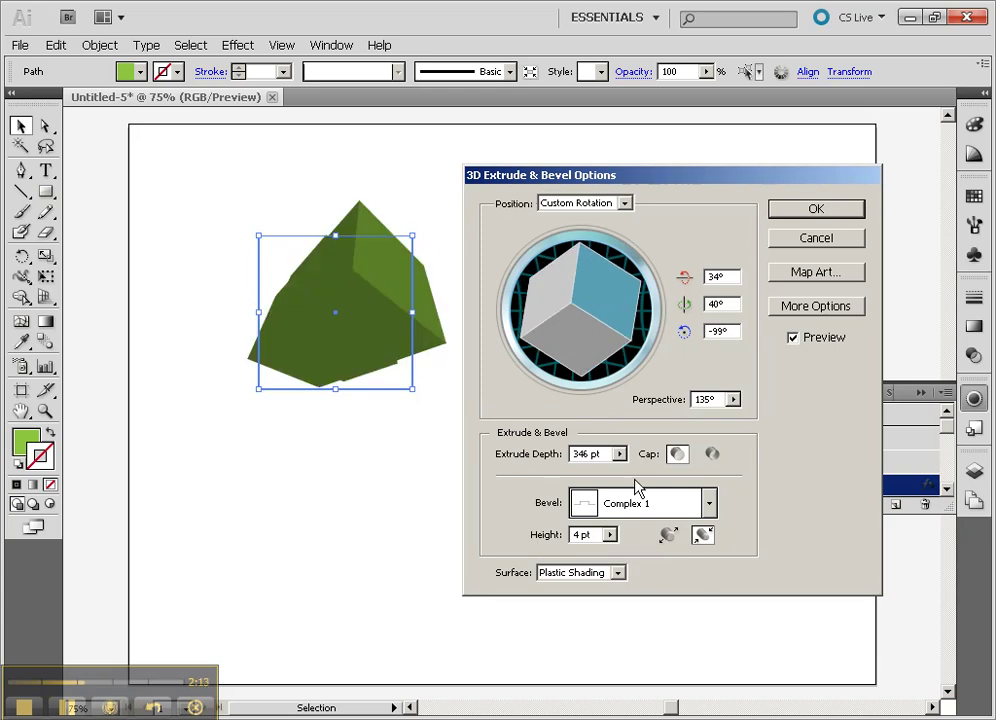
{"action": "left_click", "coordinate": [610, 534]}
{"action": "left_click_drag", "start_coordinate": [514, 562], "coordinate": [559, 557]}
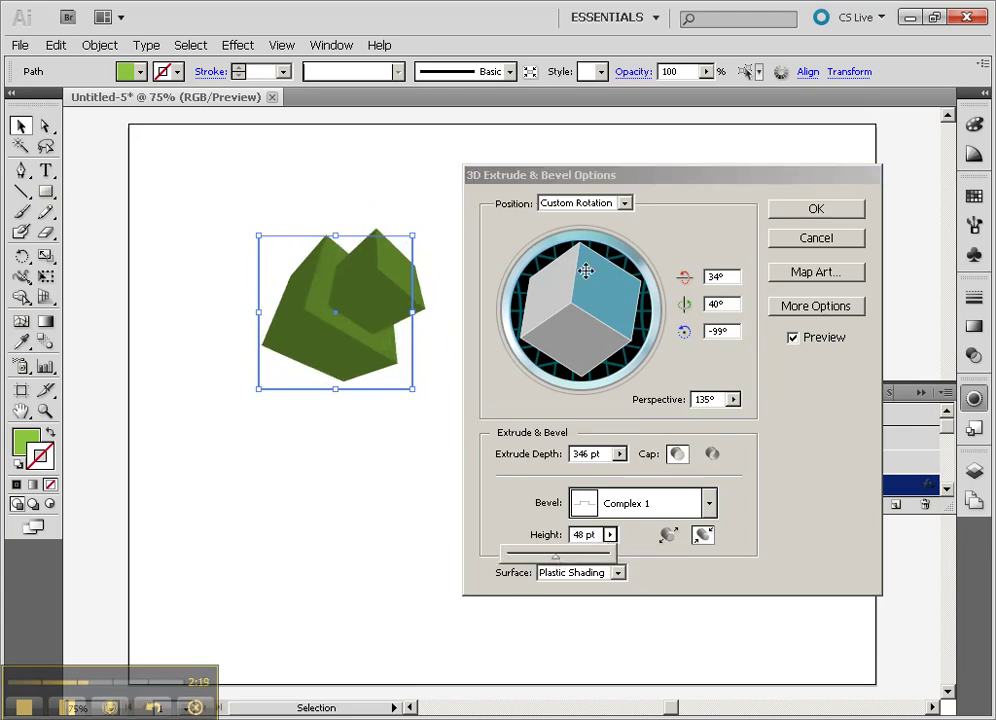
{"action": "mouse_move", "coordinate": [614, 286]}
{"action": "left_mouse_down"}
{"action": "mouse_move", "coordinate": [605, 296]}
{"action": "mouse_move", "coordinate": [632, 308]}
{"action": "mouse_move", "coordinate": [532, 284]}
{"action": "mouse_move", "coordinate": [550, 304]}
{"action": "mouse_move", "coordinate": [537, 299]}
{"action": "left_mouse_up"}
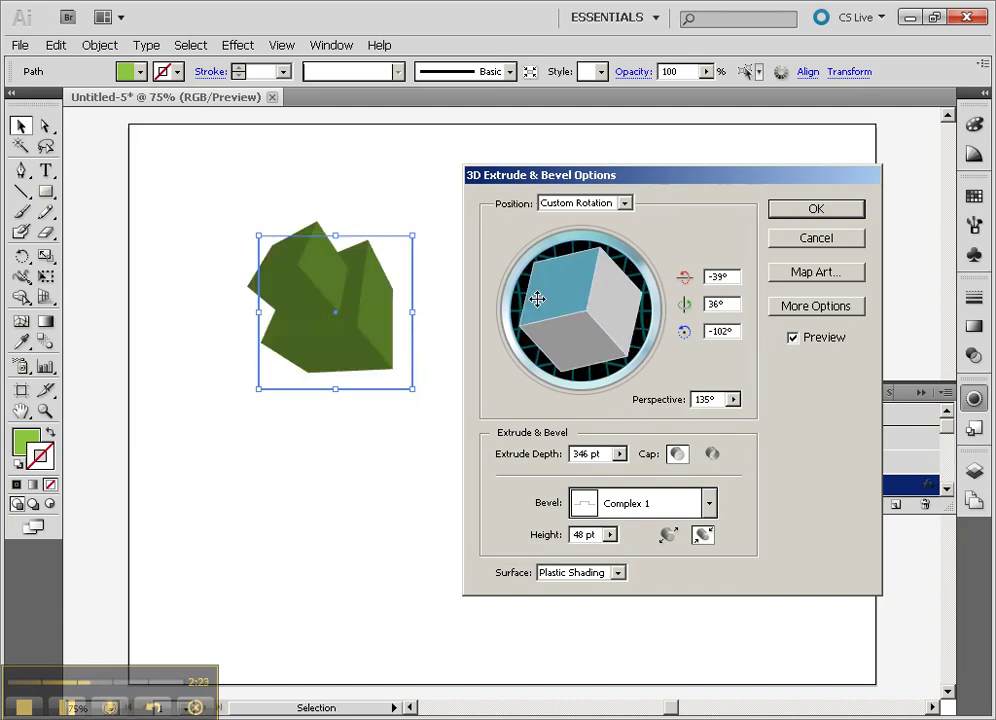
{"action": "left_click", "coordinate": [709, 503]}
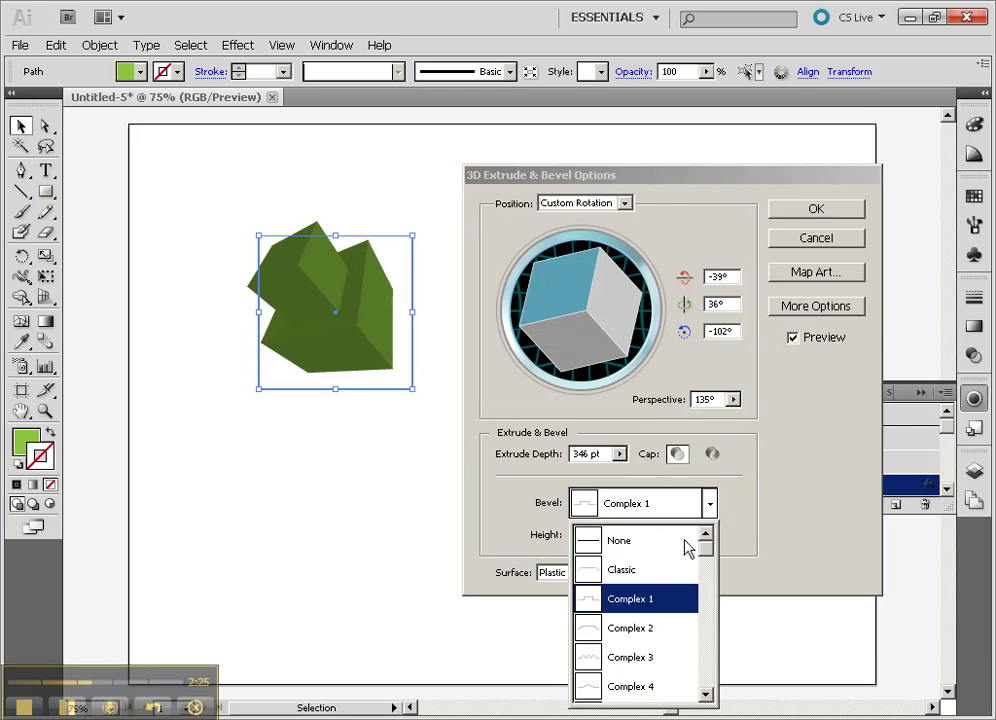
{"action": "left_click", "coordinate": [630, 628]}
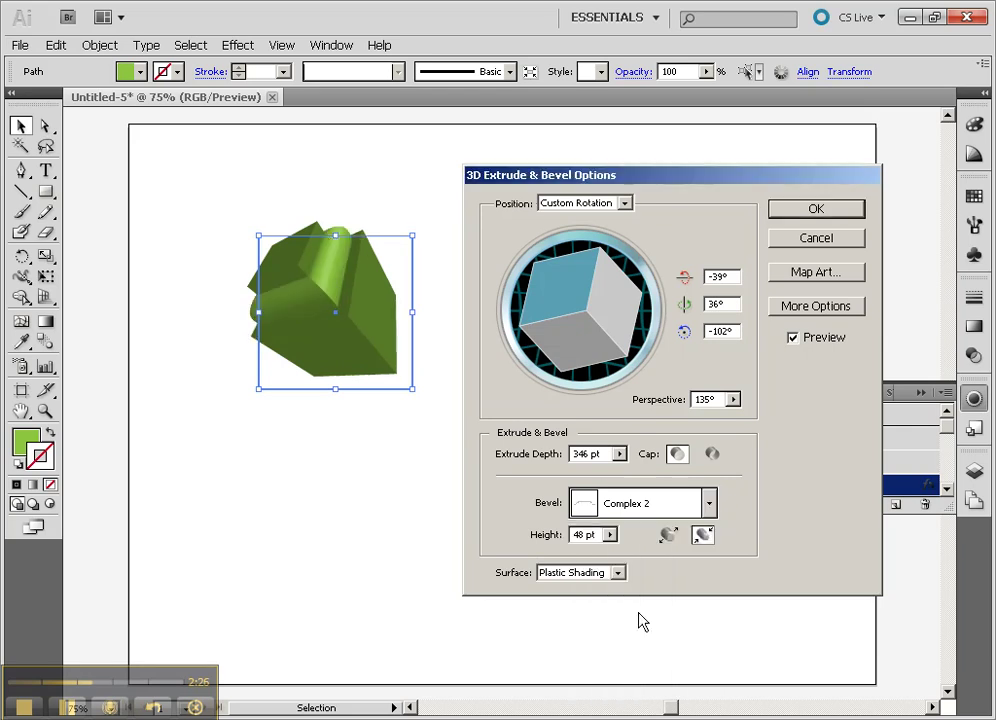
{"action": "left_click", "coordinate": [709, 503]}
{"action": "left_click", "coordinate": [638, 664]}
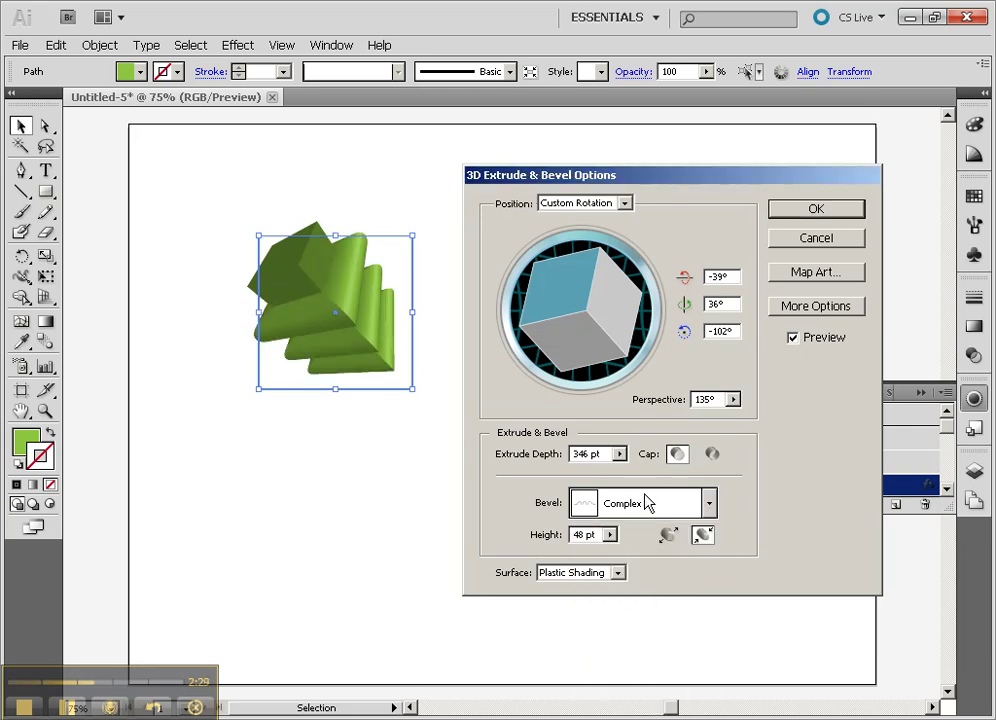
Set extrude depth to 1327 pt, bevel height to 21 pt, rotation -37°, 30°, -101°, keeping Plastic Shading.
{"action": "left_click_drag", "start_coordinate": [600, 291], "coordinate": [576, 302]}
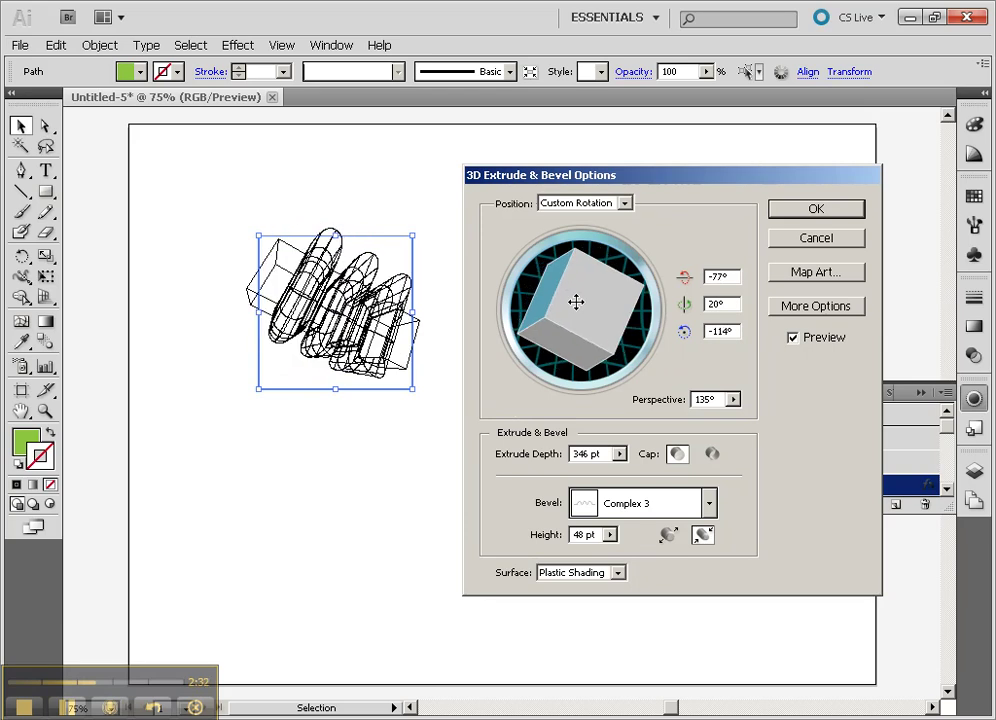
{"action": "left_click", "coordinate": [619, 454]}
{"action": "left_click_drag", "start_coordinate": [563, 482], "coordinate": [587, 485]}
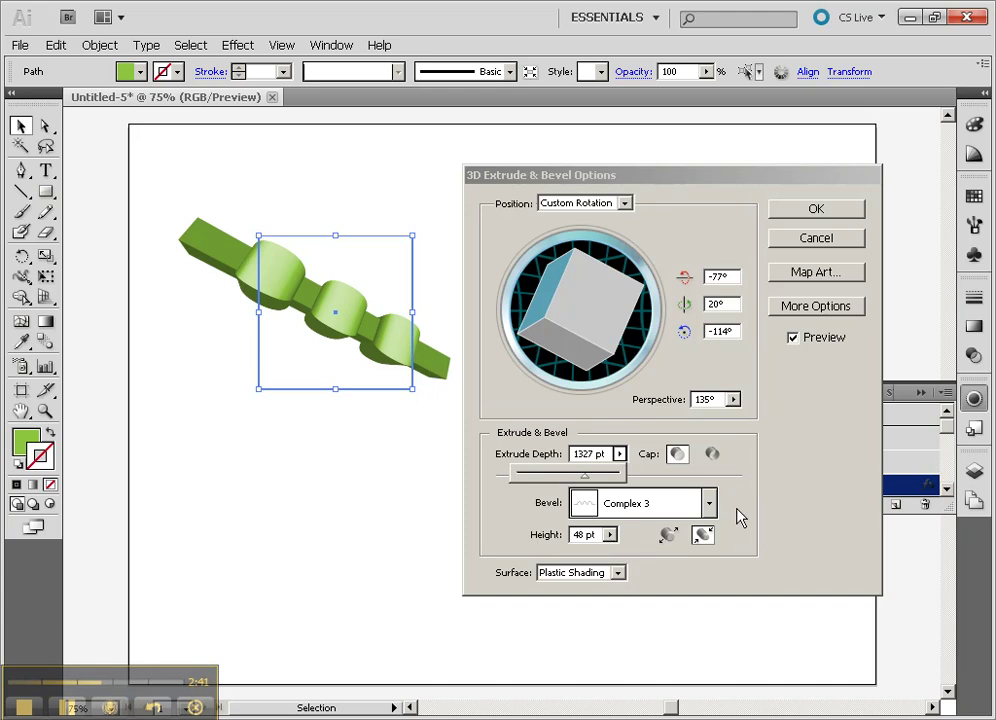
{"action": "left_click", "coordinate": [610, 536]}
{"action": "left_click_drag", "start_coordinate": [610, 536], "coordinate": [528, 563]}
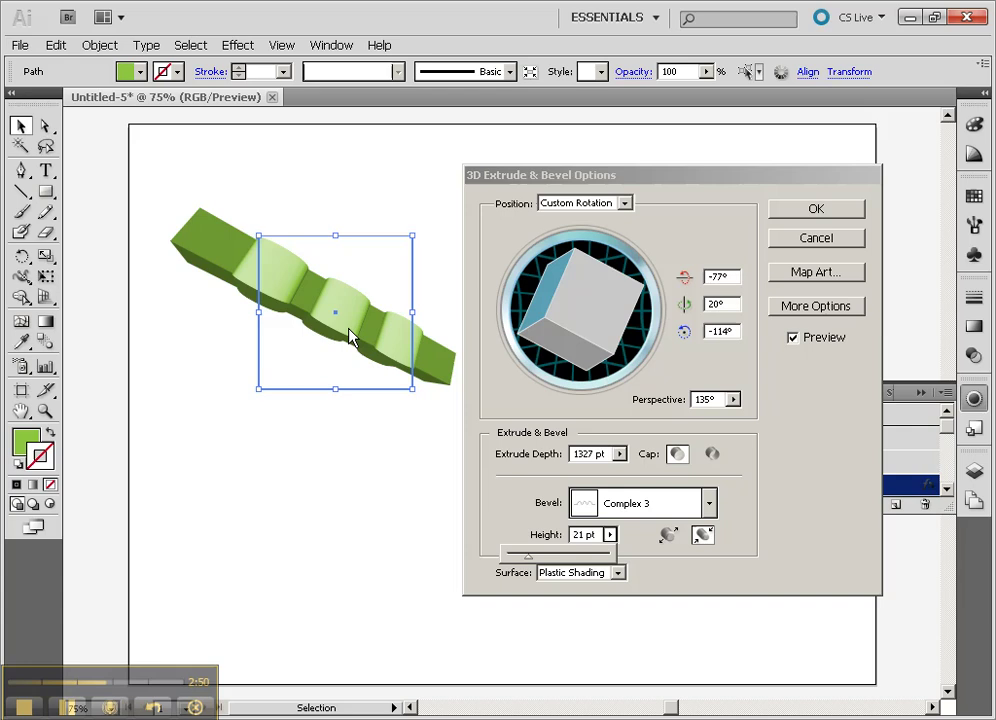
{"action": "left_click_drag", "start_coordinate": [565, 295], "coordinate": [620, 303]}
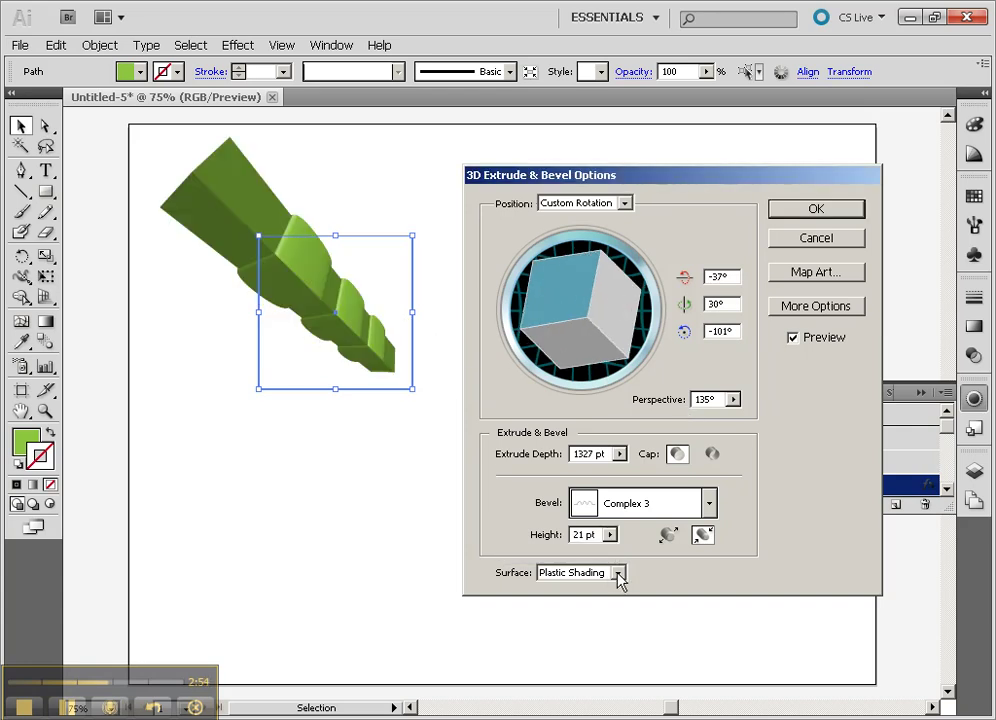
{"action": "left_click", "coordinate": [617, 573]}
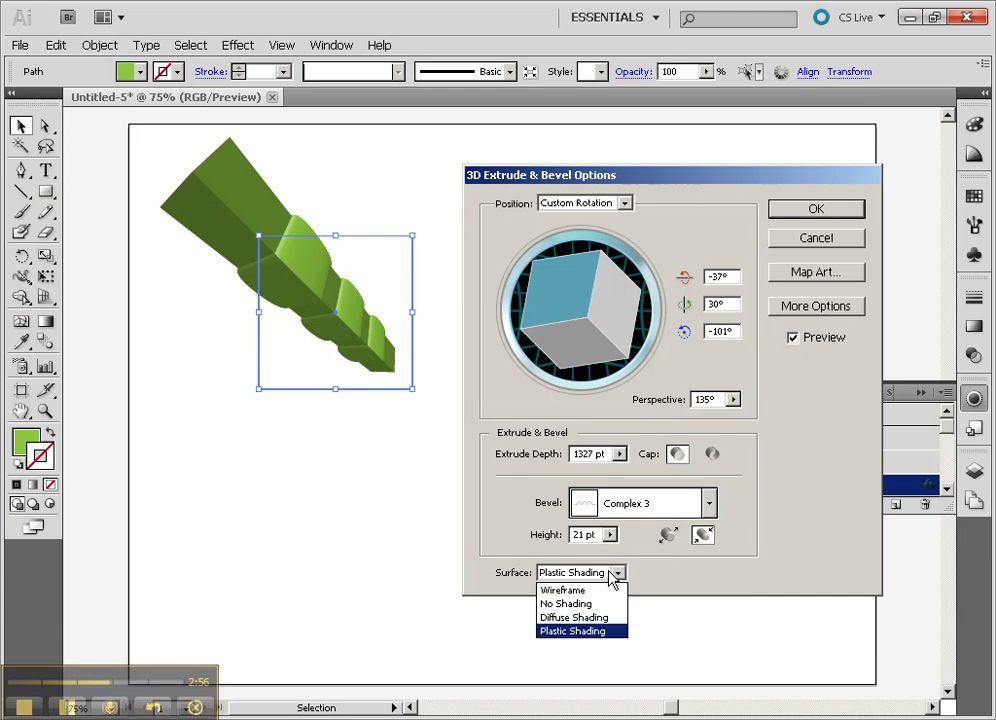
{"action": "left_click", "coordinate": [616, 577]}
Show the lighting options, move the light left, and add a second light.
{"action": "left_click", "coordinate": [815, 307]}
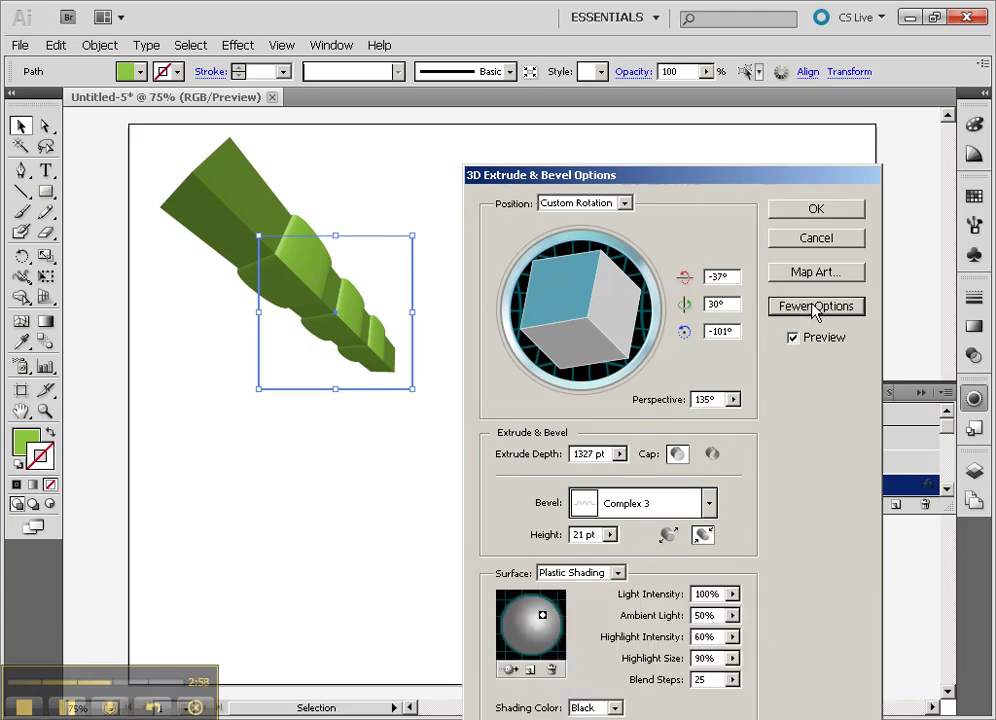
{"action": "mouse_move", "coordinate": [544, 618]}
{"action": "left_mouse_down"}
{"action": "mouse_move", "coordinate": [521, 616]}
{"action": "mouse_move", "coordinate": [511, 645]}
{"action": "left_mouse_up"}
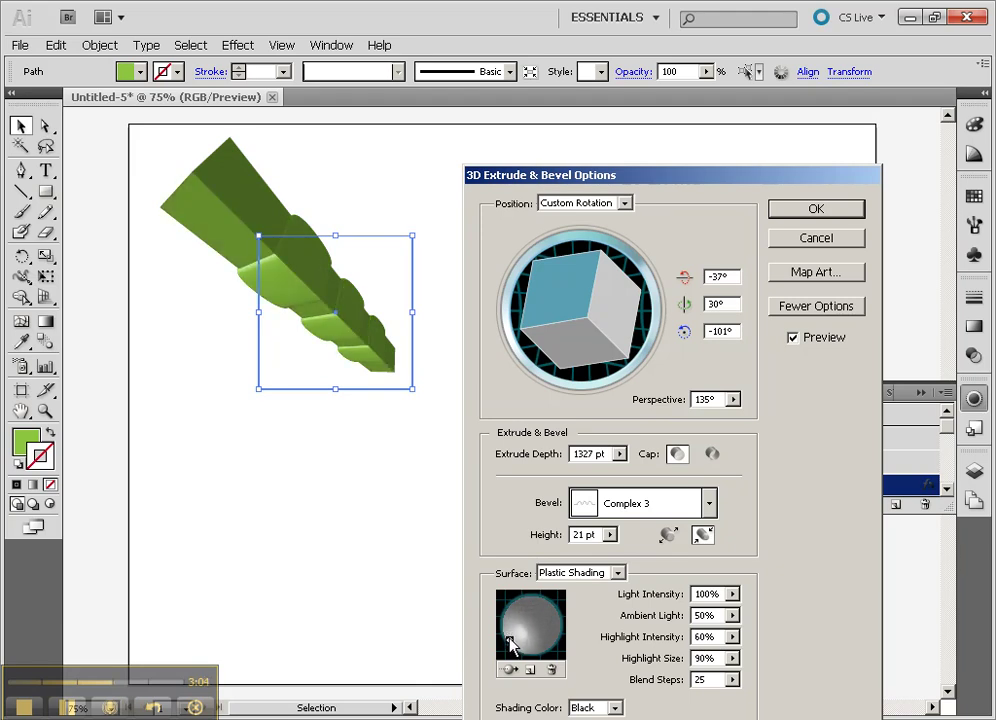
{"action": "left_click", "coordinate": [530, 669]}
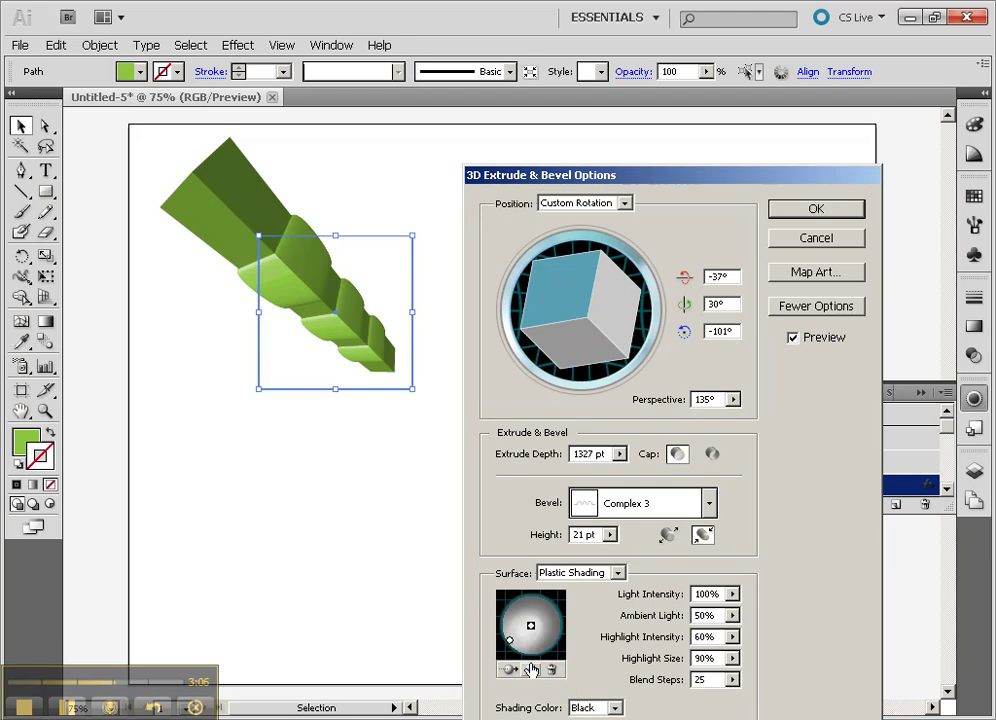
{"action": "left_click_drag", "start_coordinate": [531, 628], "coordinate": [541, 603]}
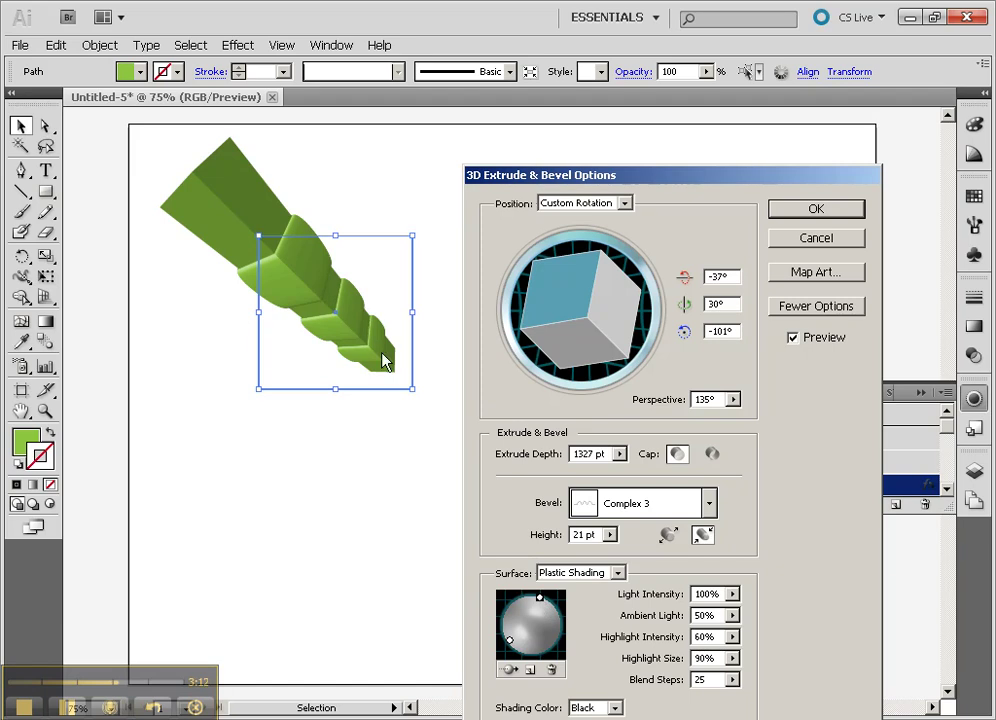
Rotate the block to -17°, 18°, -94°, reposition the lights, and adjust light intensity.
{"action": "left_click_drag", "start_coordinate": [542, 280], "coordinate": [581, 303]}
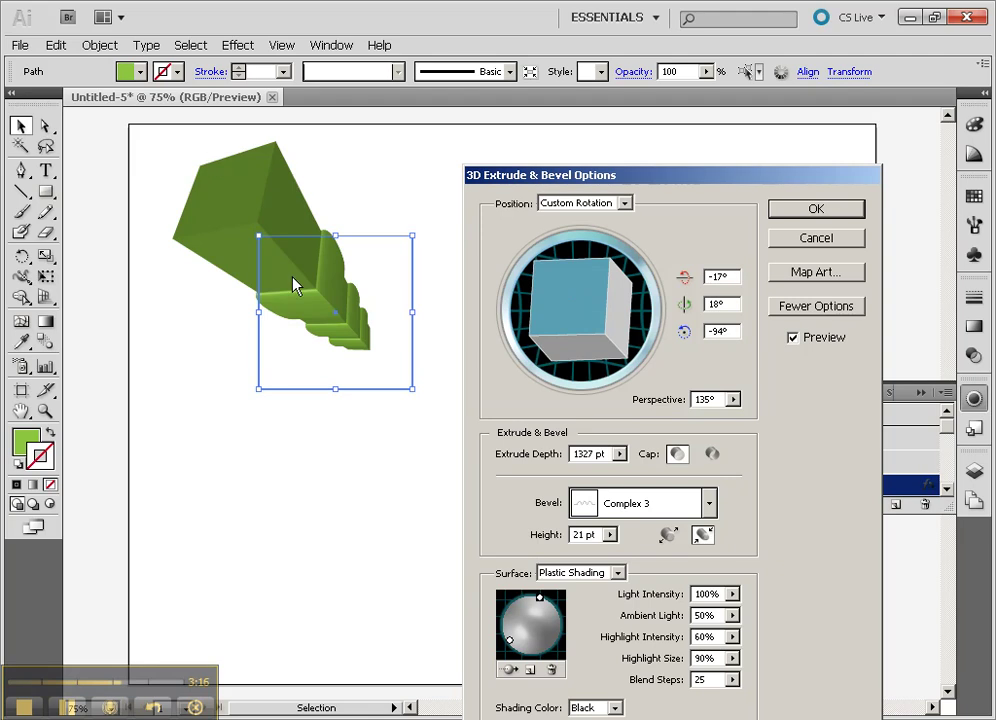
{"action": "mouse_move", "coordinate": [538, 600]}
{"action": "left_mouse_down"}
{"action": "mouse_move", "coordinate": [518, 605]}
{"action": "mouse_move", "coordinate": [514, 592]}
{"action": "mouse_move", "coordinate": [532, 642]}
{"action": "mouse_move", "coordinate": [548, 637]}
{"action": "left_mouse_up"}
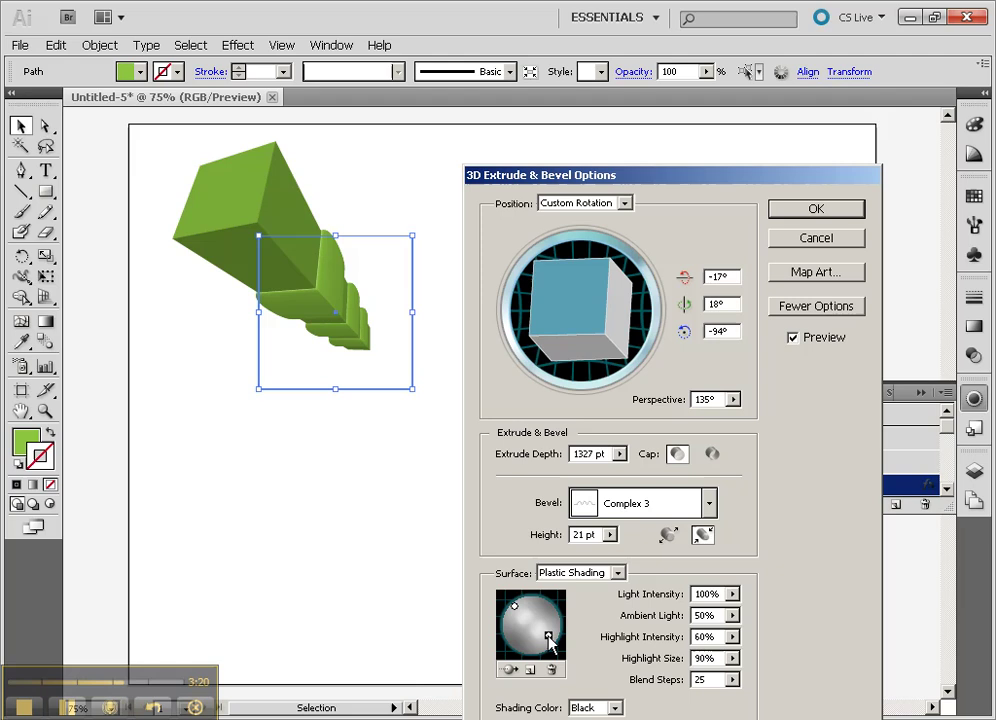
{"action": "mouse_move", "coordinate": [549, 641]}
{"action": "left_mouse_down"}
{"action": "mouse_move", "coordinate": [536, 638]}
{"action": "mouse_move", "coordinate": [527, 655]}
{"action": "left_mouse_up"}
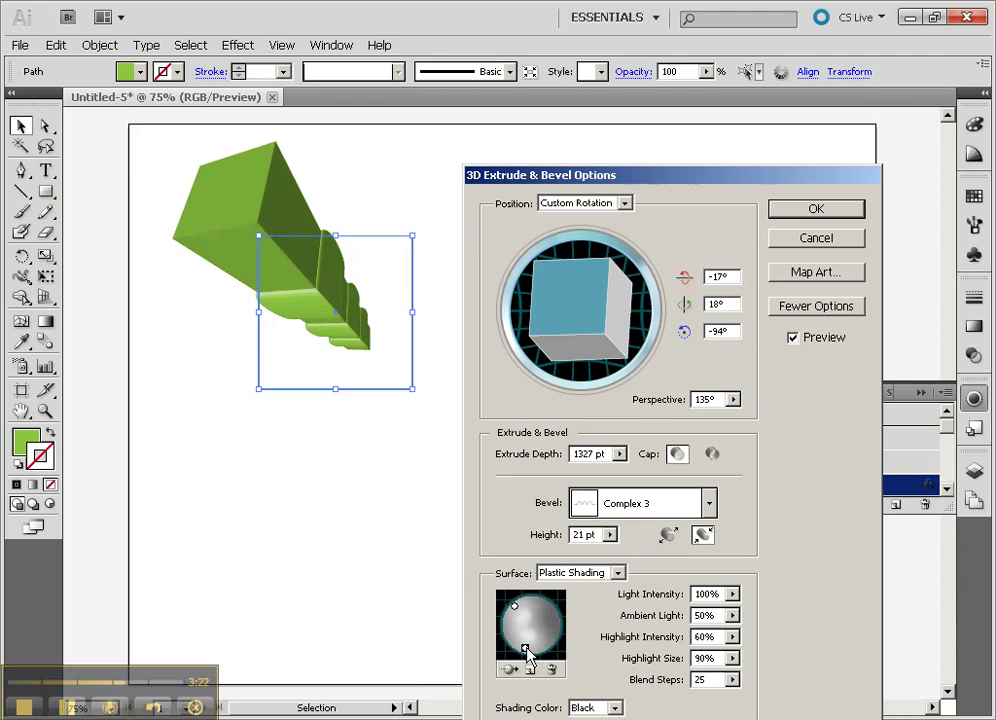
{"action": "left_click", "coordinate": [732, 595]}
{"action": "mouse_move", "coordinate": [719, 620]}
{"action": "left_mouse_down"}
{"action": "mouse_move", "coordinate": [665, 622]}
{"action": "mouse_move", "coordinate": [748, 627]}
{"action": "left_mouse_up"}
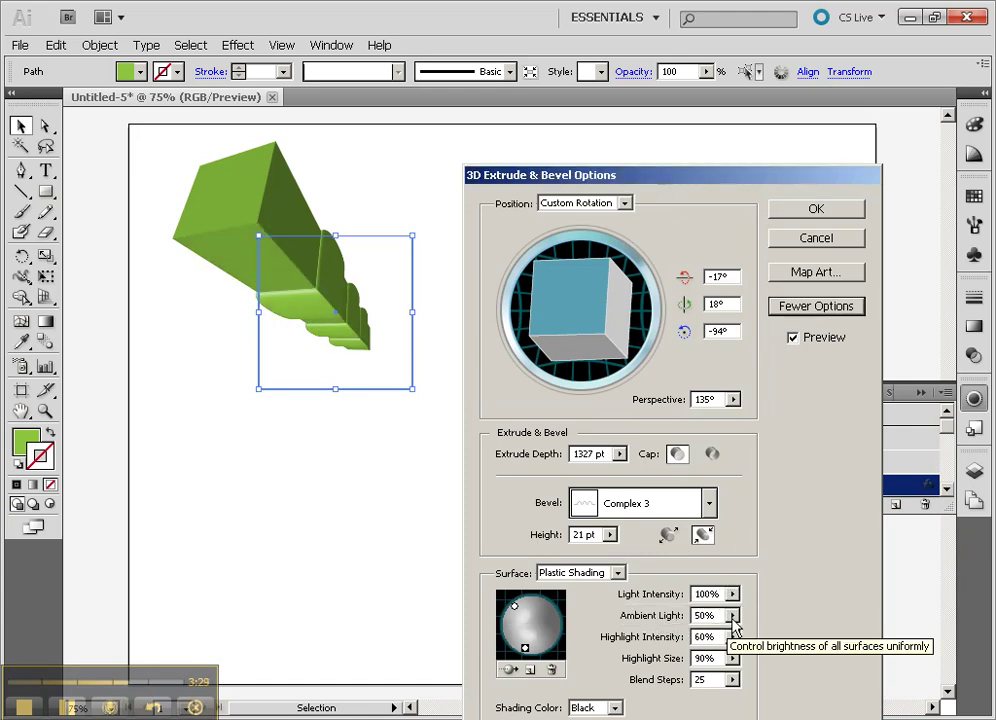
Set ambient light to 25%, move the light to the sphere's lower right, and set 13 blend steps.
{"action": "left_click", "coordinate": [732, 636]}
{"action": "mouse_move", "coordinate": [710, 640]}
{"action": "left_mouse_down"}
{"action": "mouse_move", "coordinate": [718, 642]}
{"action": "mouse_move", "coordinate": [649, 645]}
{"action": "mouse_move", "coordinate": [658, 645]}
{"action": "left_mouse_up"}
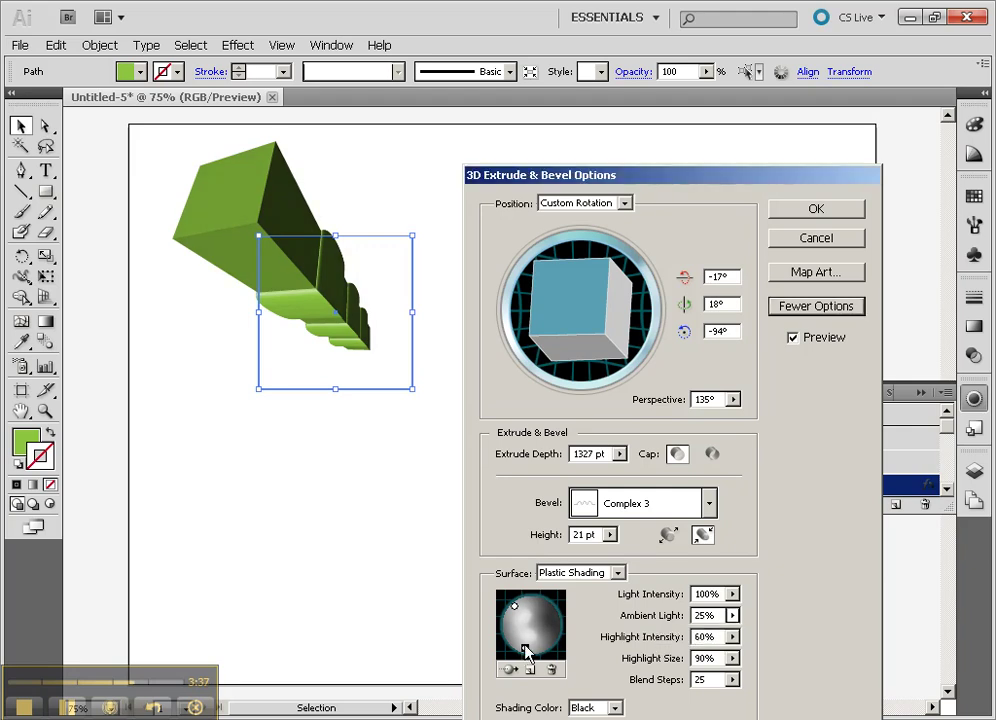
{"action": "left_click_drag", "start_coordinate": [525, 648], "coordinate": [551, 640]}
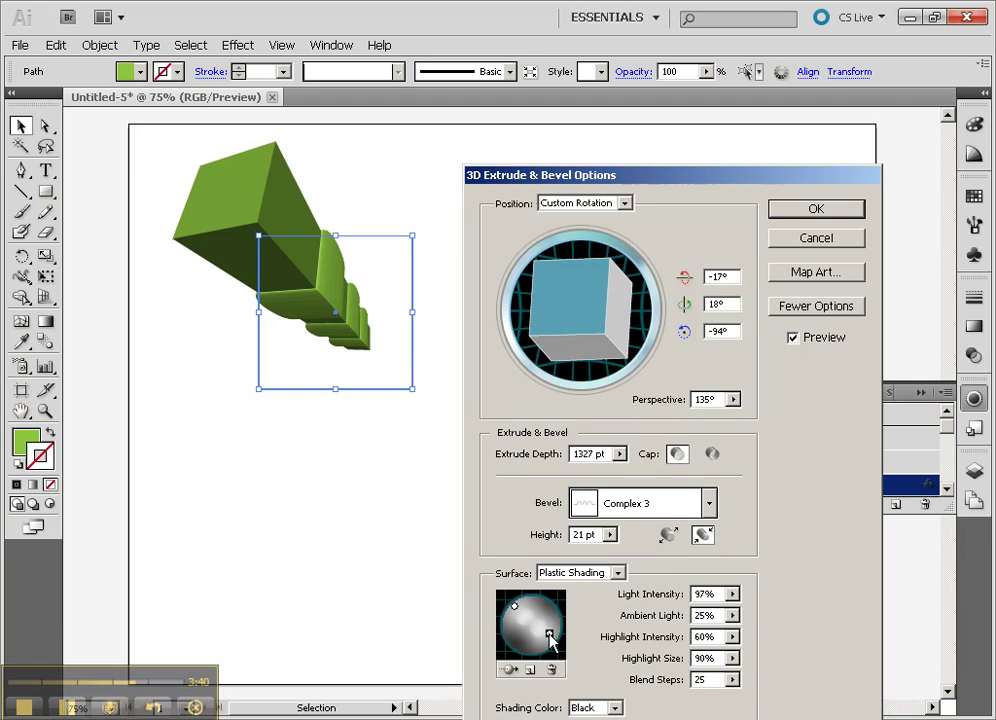
{"action": "left_click", "coordinate": [733, 679]}
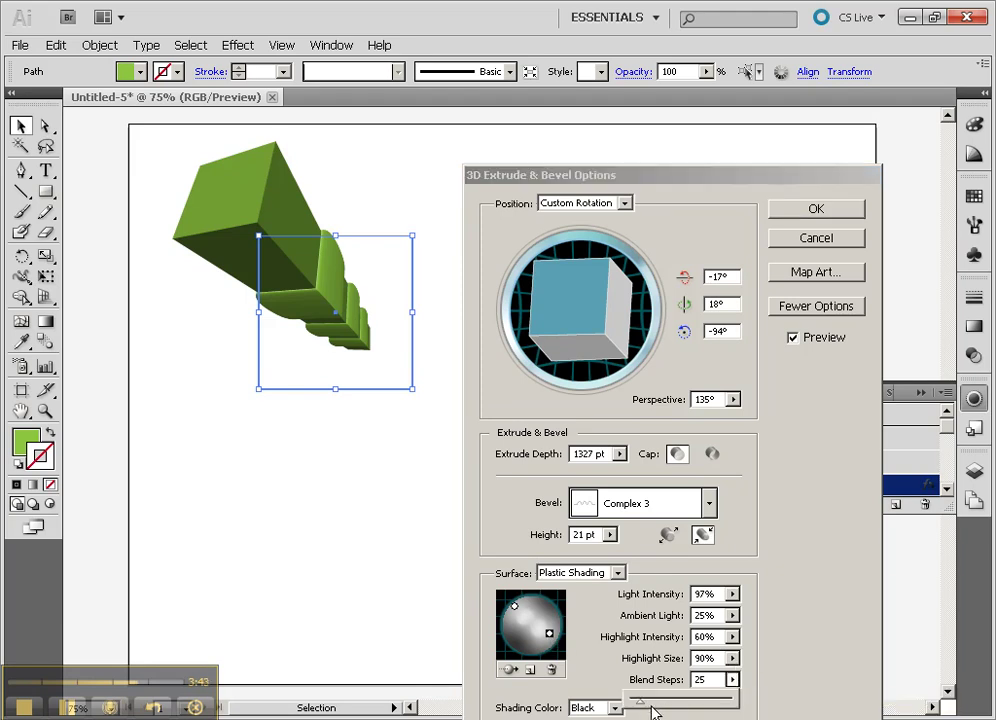
{"action": "left_click_drag", "start_coordinate": [645, 708], "coordinate": [690, 708]}
{"action": "left_click_drag", "start_coordinate": [684, 705], "coordinate": [640, 708]}
{"action": "left_click", "coordinate": [840, 222]}
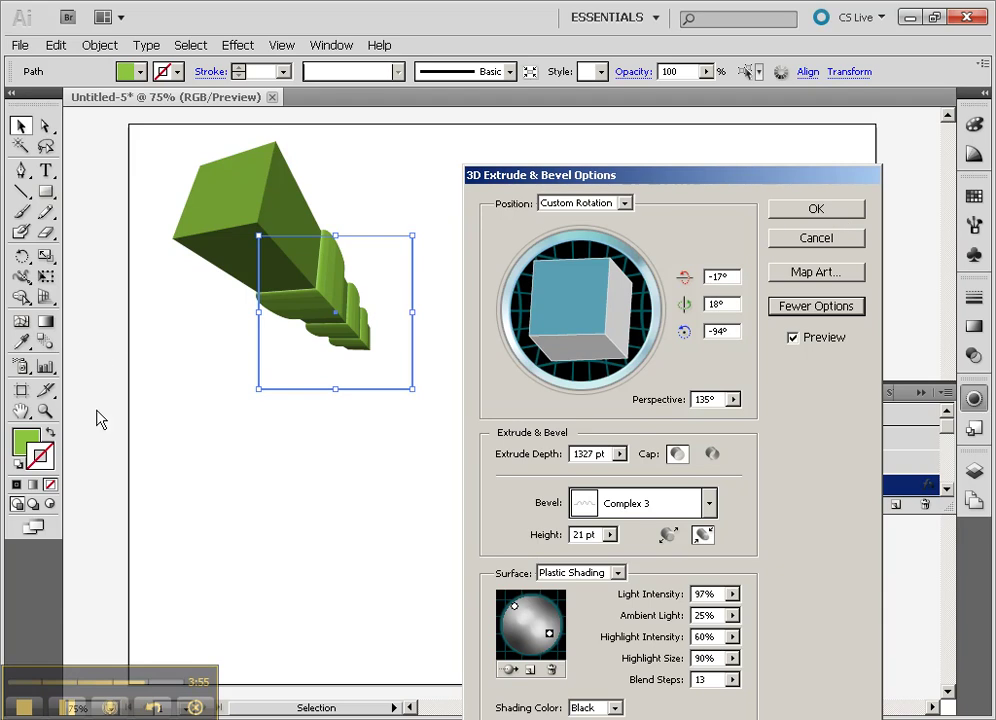
Apply the 3D settings and zoom in on the block's beveled lower part.
{"action": "left_click", "coordinate": [796, 213]}
{"action": "left_click", "coordinate": [45, 410]}
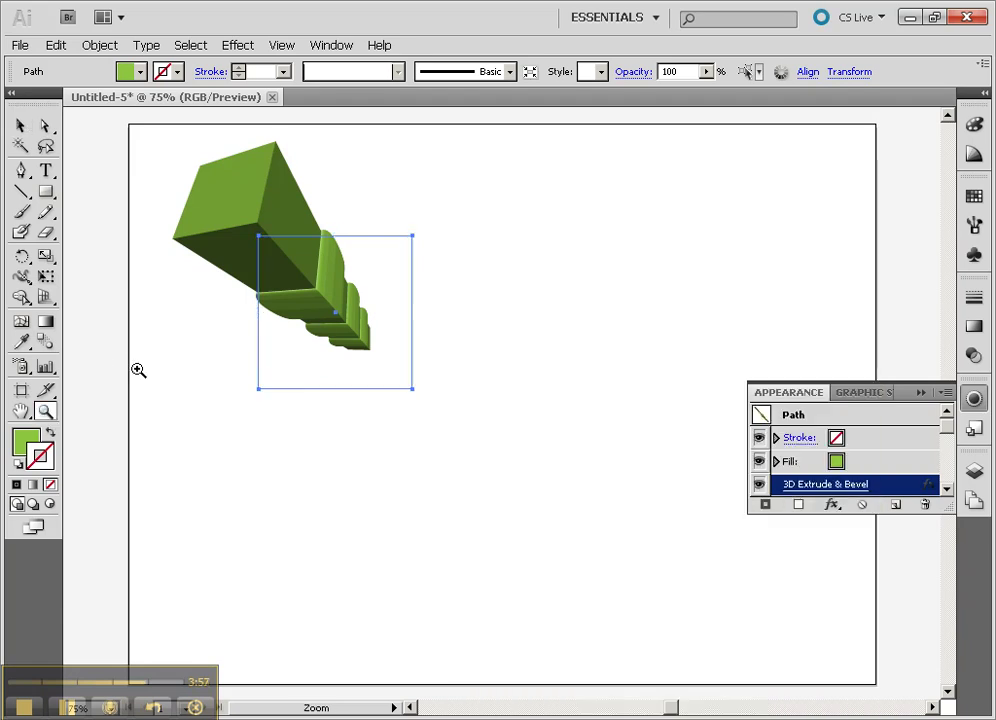
{"action": "left_click_drag", "start_coordinate": [260, 236], "coordinate": [382, 345]}
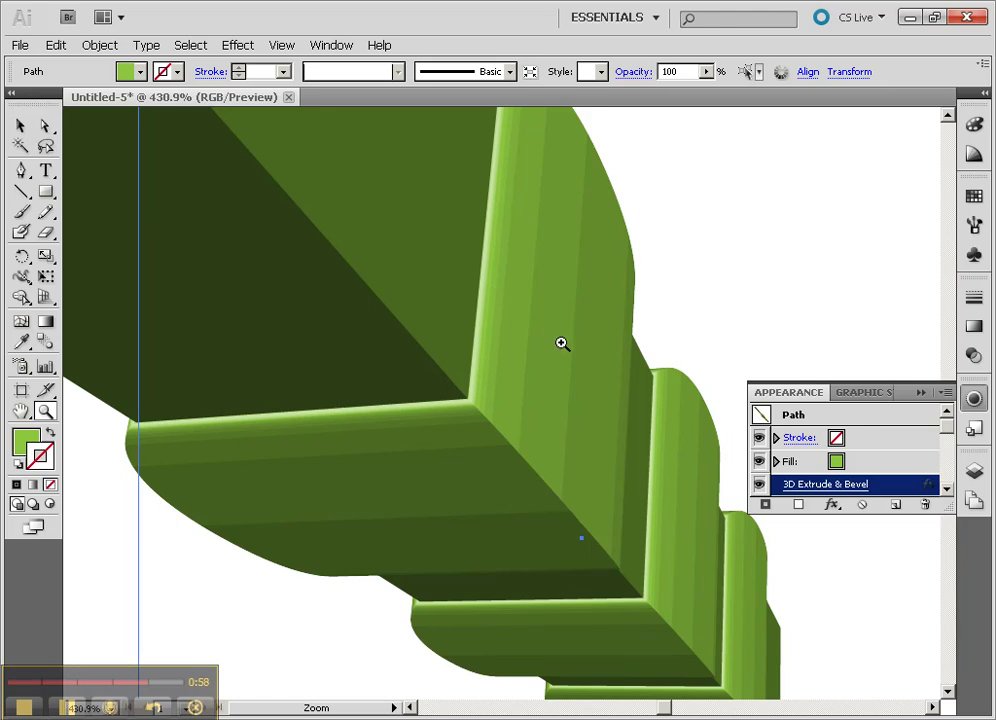
Reopen 3D Extrude & Bevel with Preview, set Blend Steps to 75, and apply.
{"action": "left_click", "coordinate": [826, 484]}
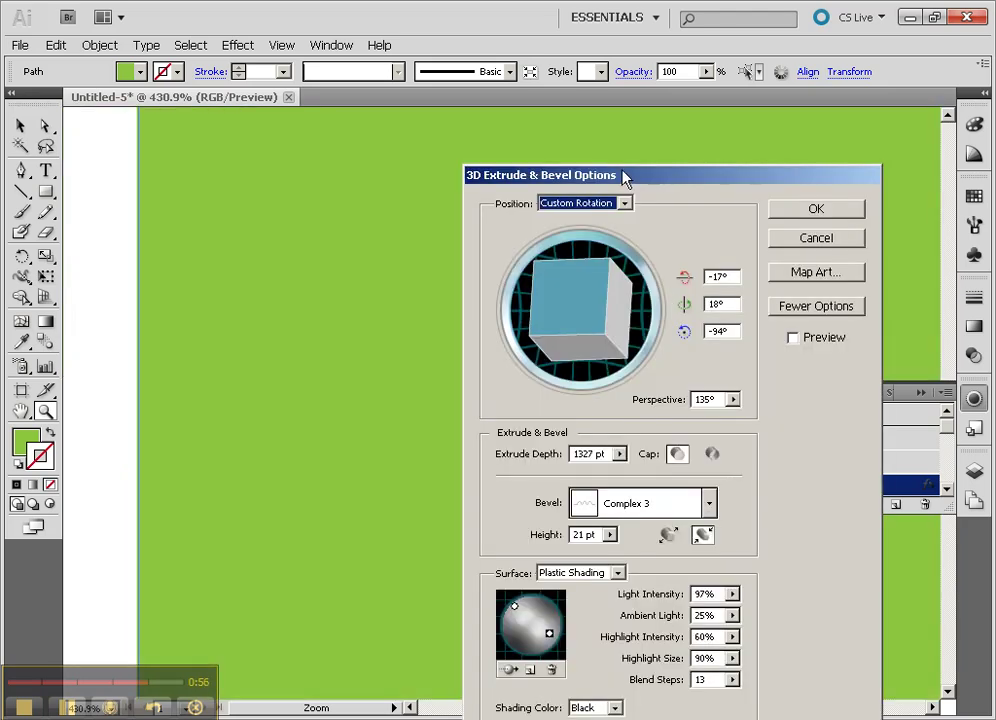
{"action": "left_click", "coordinate": [793, 338]}
{"action": "left_click_drag", "start_coordinate": [683, 180], "coordinate": [857, 136]}
{"action": "left_click", "coordinate": [912, 631]}
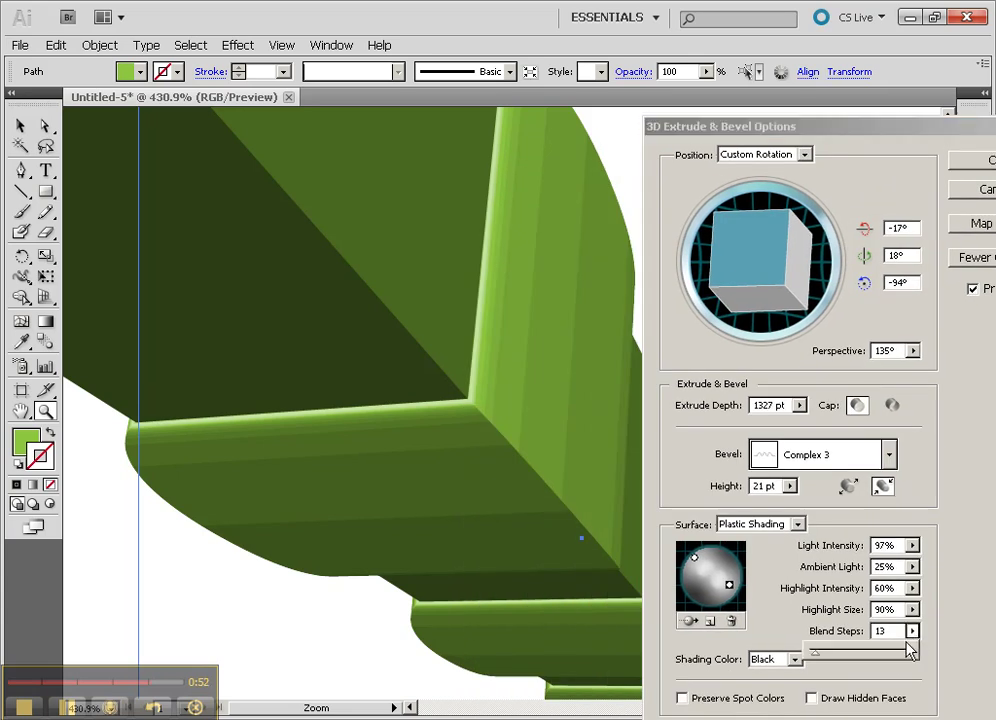
{"action": "mouse_move", "coordinate": [823, 657]}
{"action": "left_mouse_down"}
{"action": "mouse_move", "coordinate": [810, 662]}
{"action": "mouse_move", "coordinate": [842, 662]}
{"action": "left_mouse_up"}
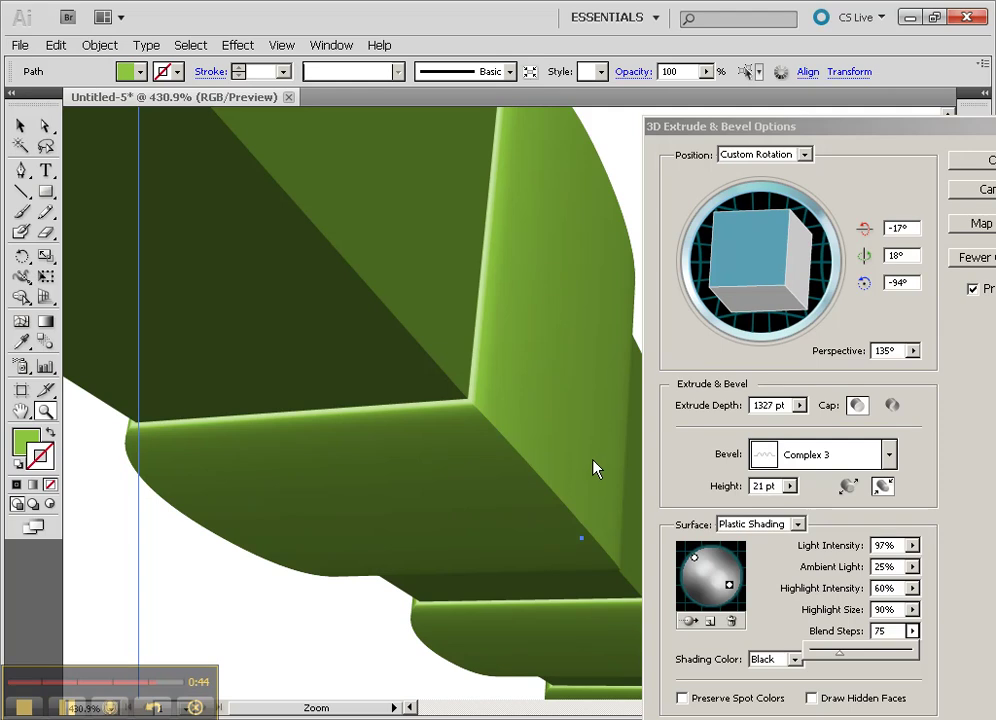
{"action": "left_click", "coordinate": [988, 165]}
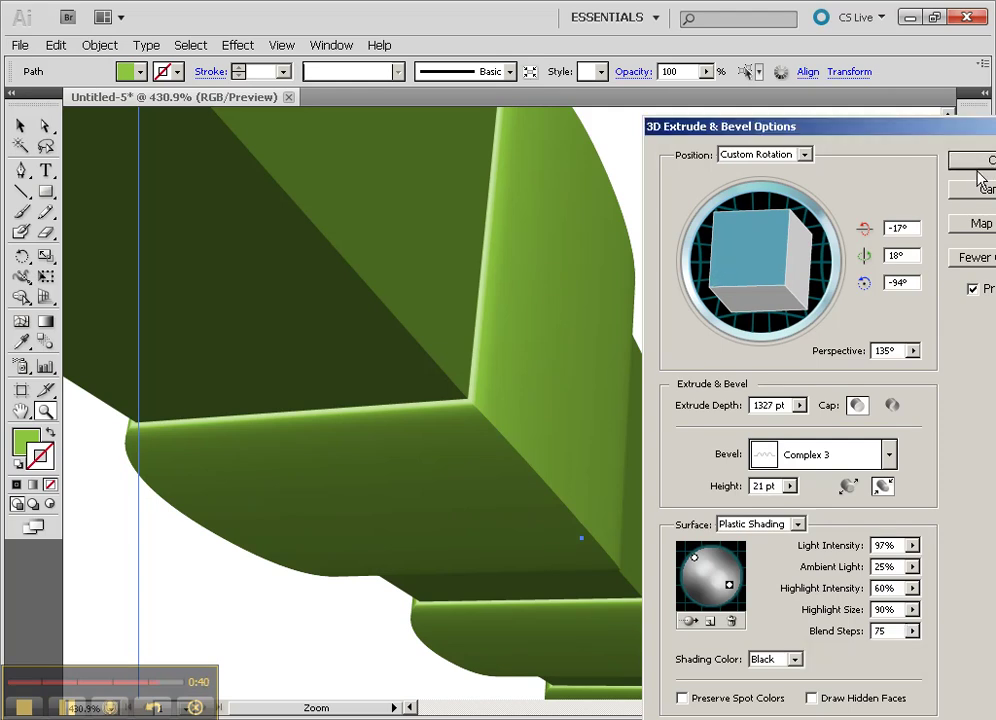
{"action": "left_click", "coordinate": [980, 163]}
Zoom out and expand the 3D appearance into editable shapes with Object > Expand Appearance.
{"action": "key", "text": "ctrl+minus"}
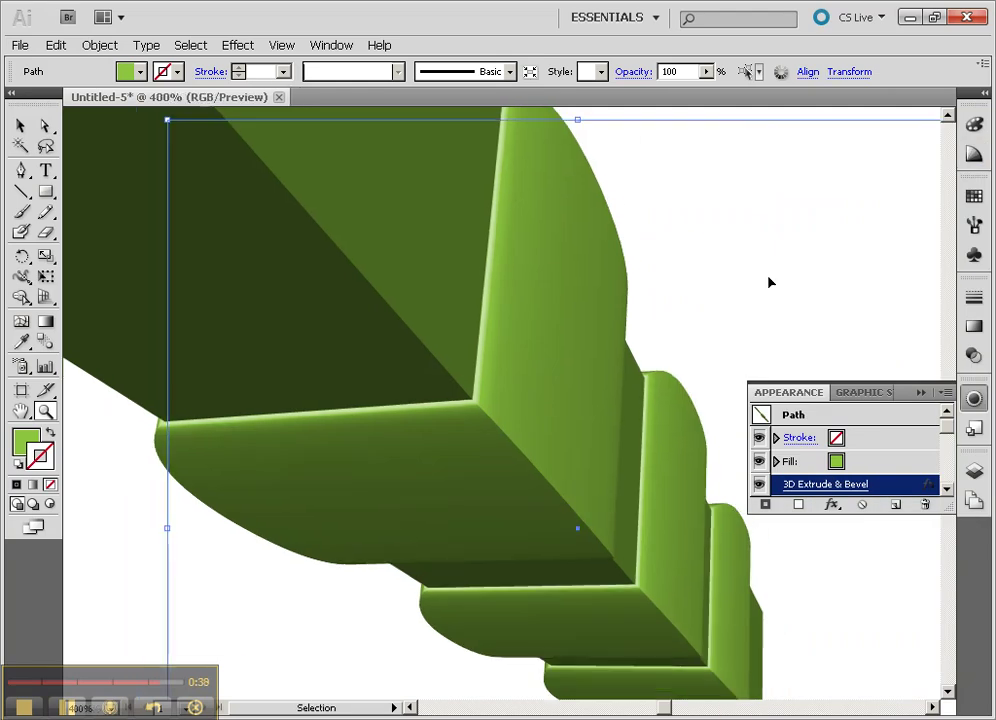
{"action": "key", "text": "ctrl+minus"}
{"action": "key", "text": "ctrl+minus"}
{"action": "key", "text": "ctrl+minus"}
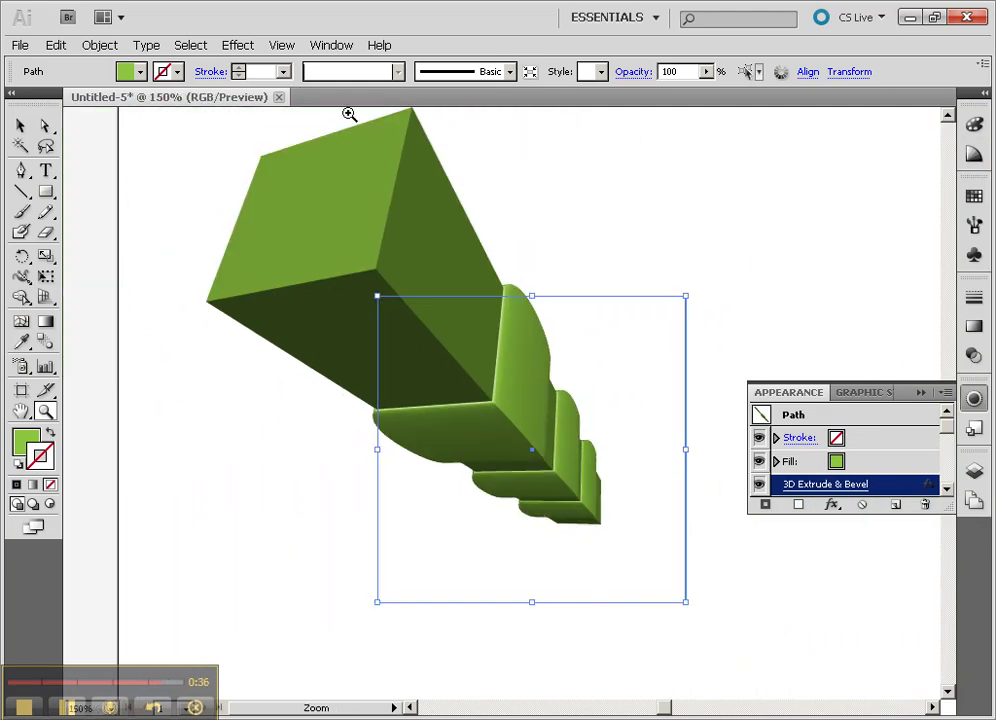
{"action": "left_click", "coordinate": [99, 45]}
{"action": "left_click", "coordinate": [140, 227]}
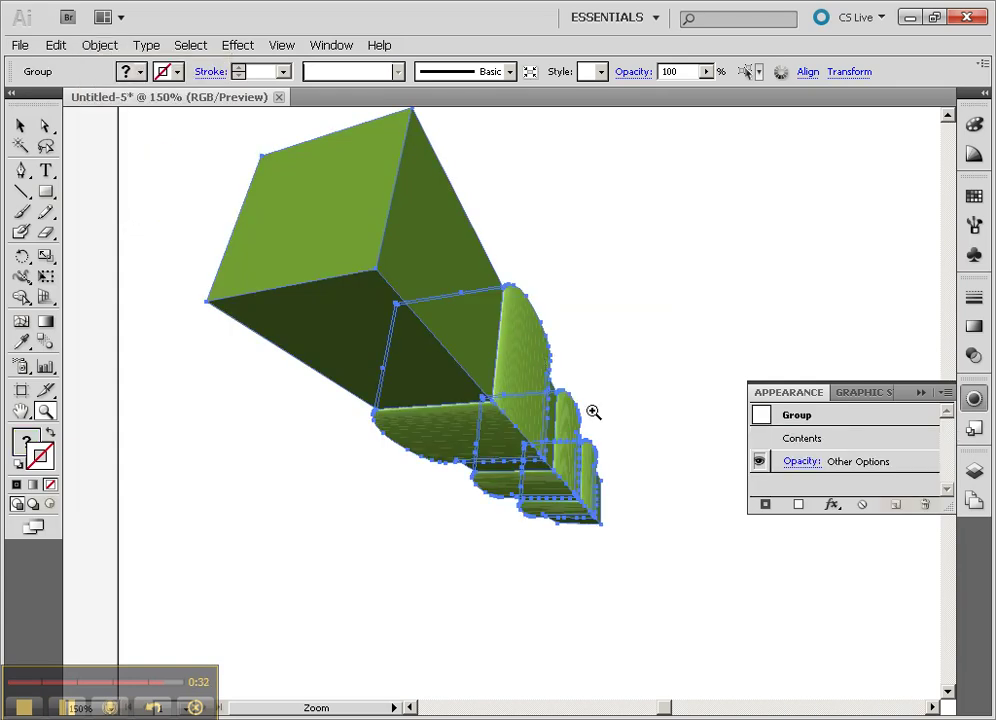
Zoom in on the rounded bevel and enter the nested groups down to the innermost strips.
{"action": "left_click_drag", "start_coordinate": [491, 309], "coordinate": [587, 373]}
{"action": "key", "text": "v"}
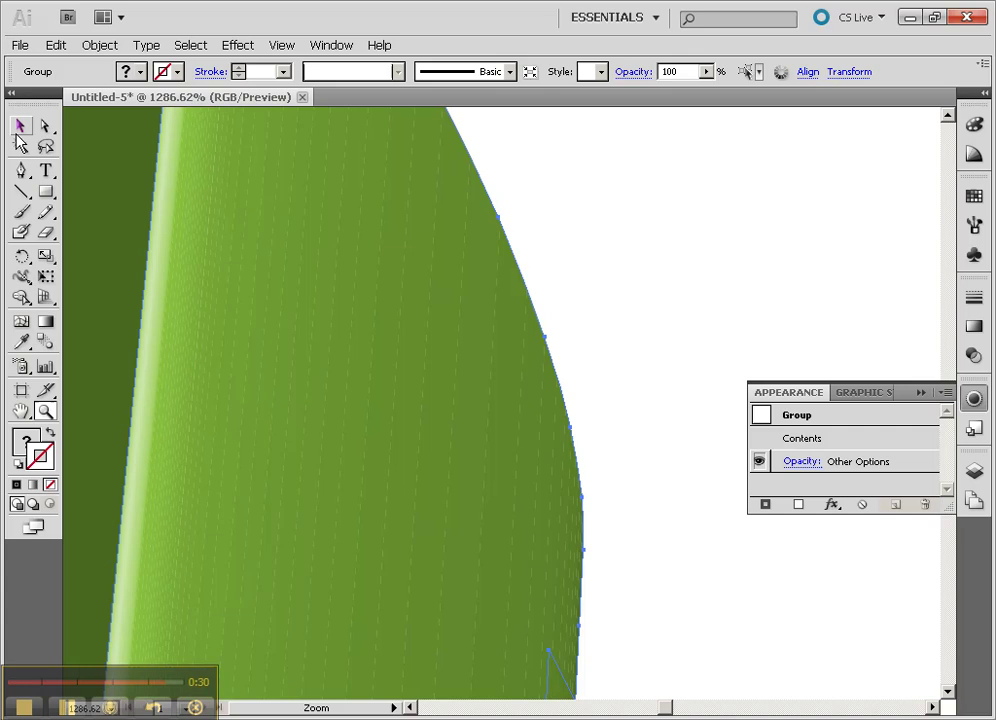
{"action": "double_click", "coordinate": [420, 257]}
{"action": "double_click", "coordinate": [369, 270]}
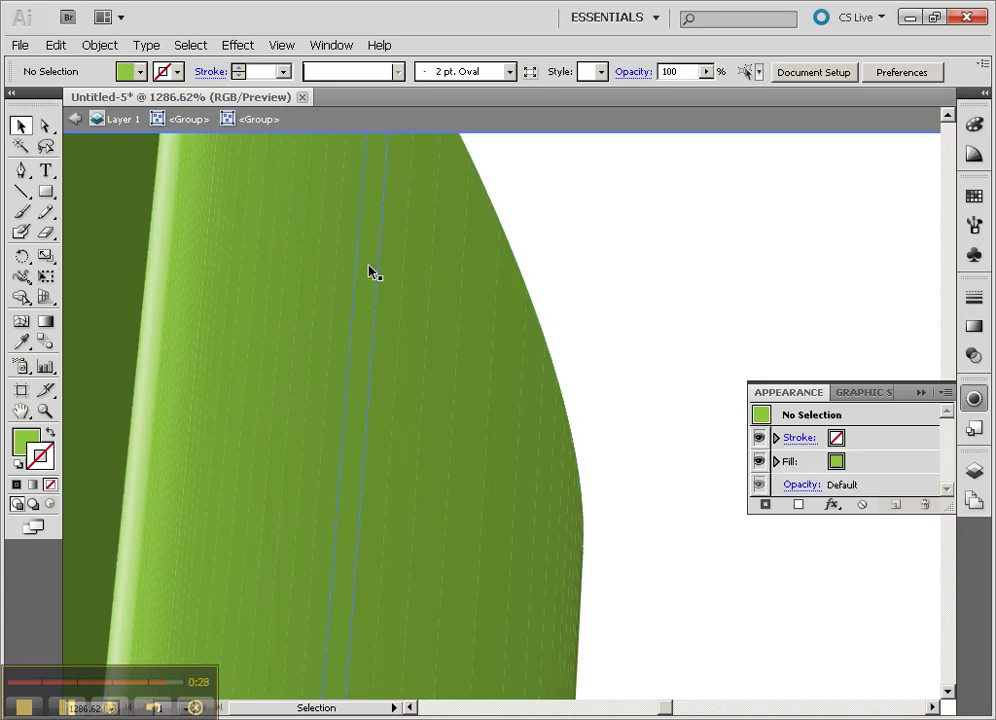
{"action": "left_click", "coordinate": [339, 268]}
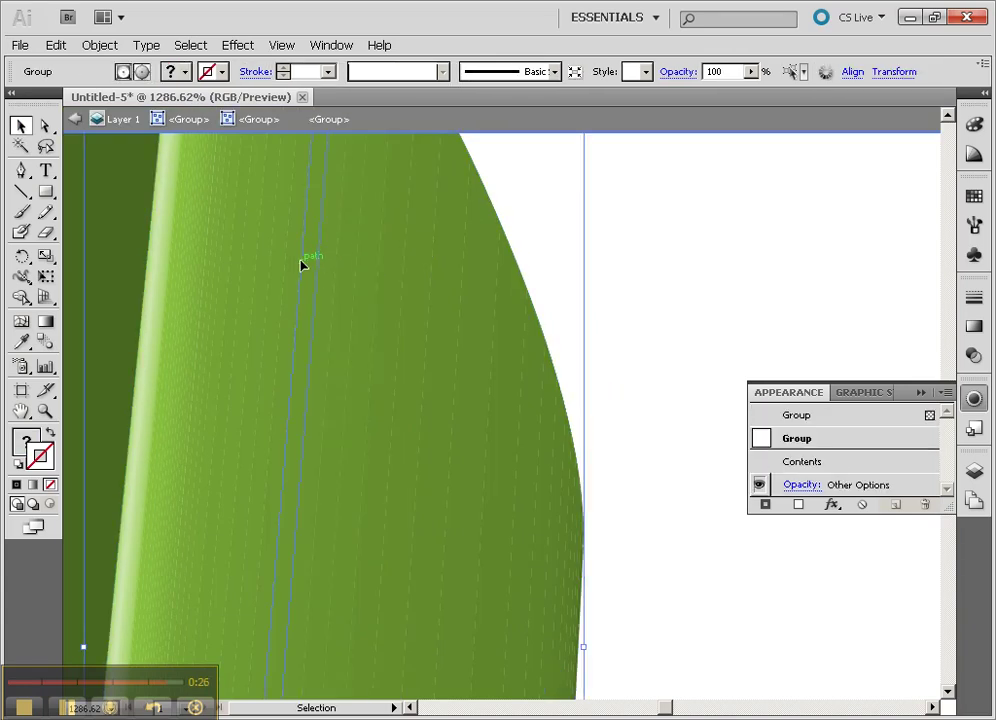
{"action": "double_click", "coordinate": [298, 266]}
{"action": "double_click", "coordinate": [296, 268]}
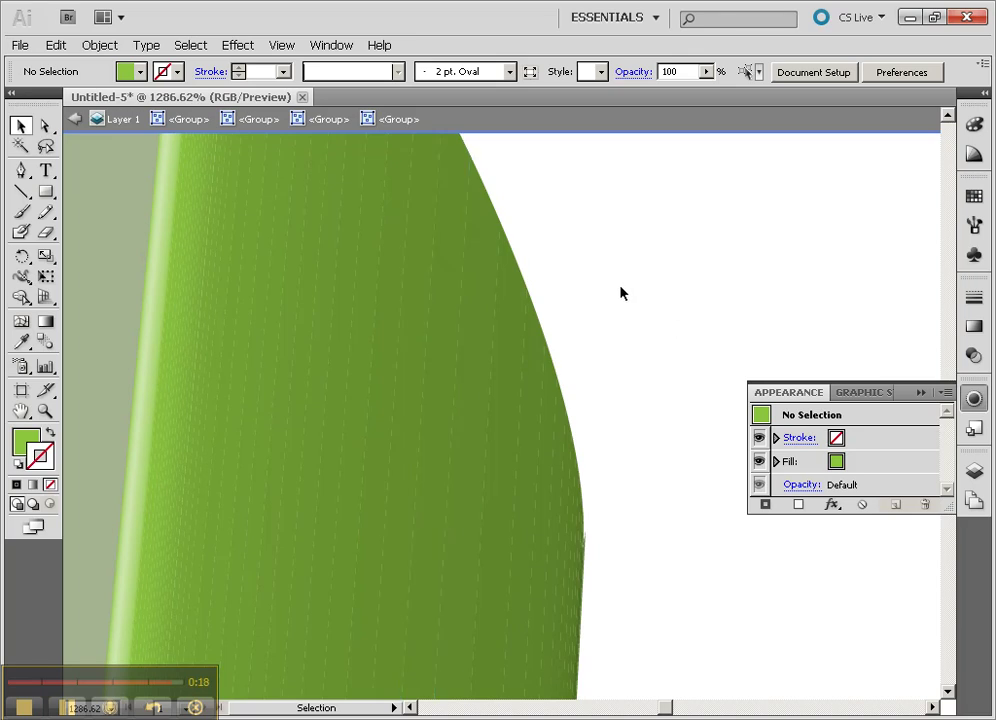
Exit isolation mode, zoom out to 100%, and recenter the artboard.
{"action": "key", "text": "ctrl"}
{"action": "key", "text": "ctrl+minus"}
{"action": "key", "text": "ctrl+minus"}
{"action": "key", "text": "ctrl+minus"}
{"action": "key", "text": "ctrl+minus"}
{"action": "key", "text": "ctrl+minus"}
{"action": "key", "text": "ctrl+minus"}
{"action": "key", "text": "ctrl+minus"}
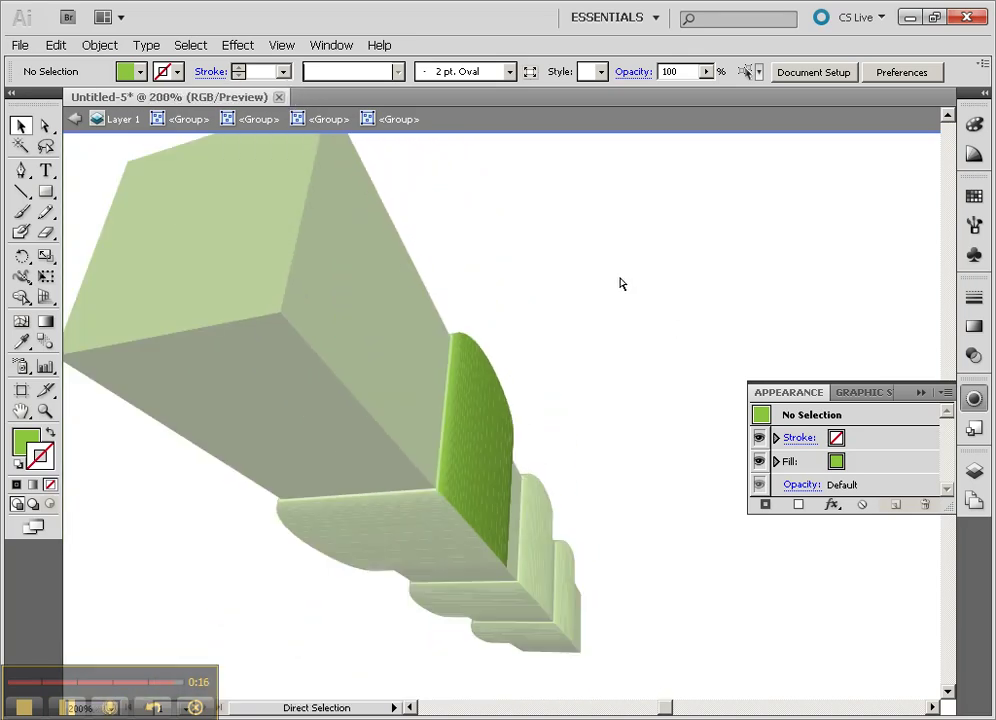
{"action": "left_click", "coordinate": [600, 299]}
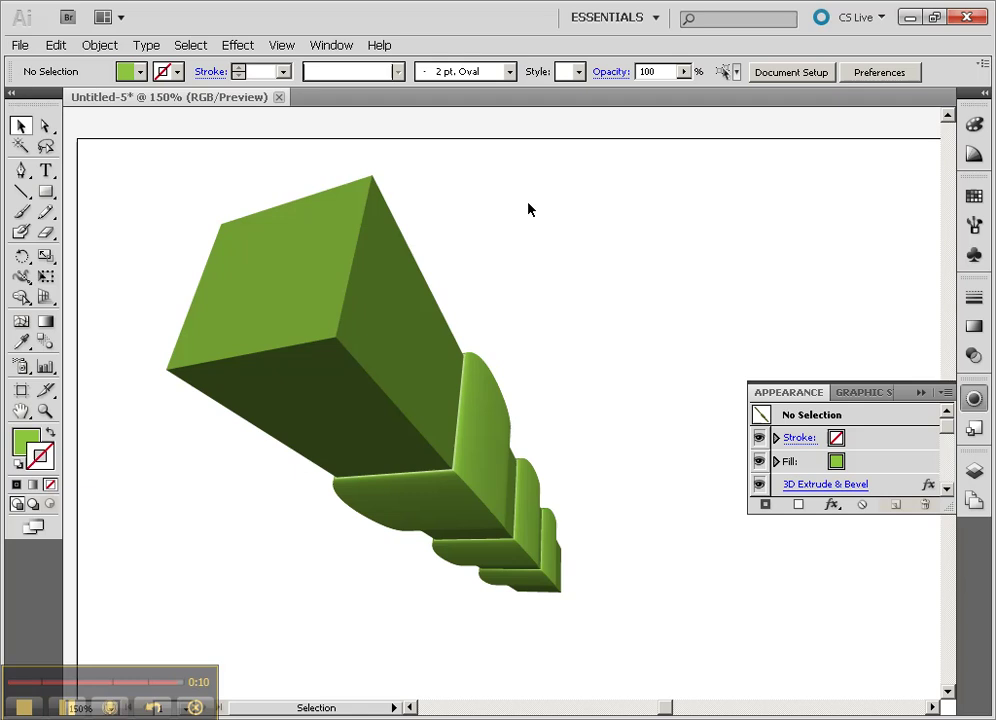
{"action": "key", "text": "ctrl+minus"}
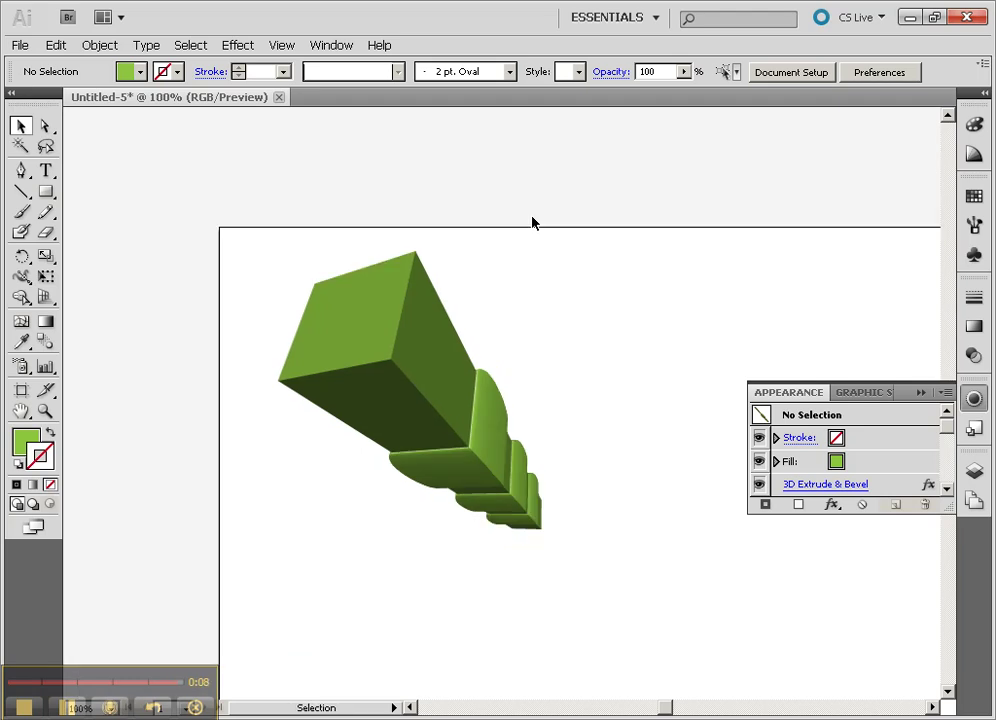
{"action": "left_click_drag", "start_coordinate": [618, 318], "coordinate": [491, 293]}
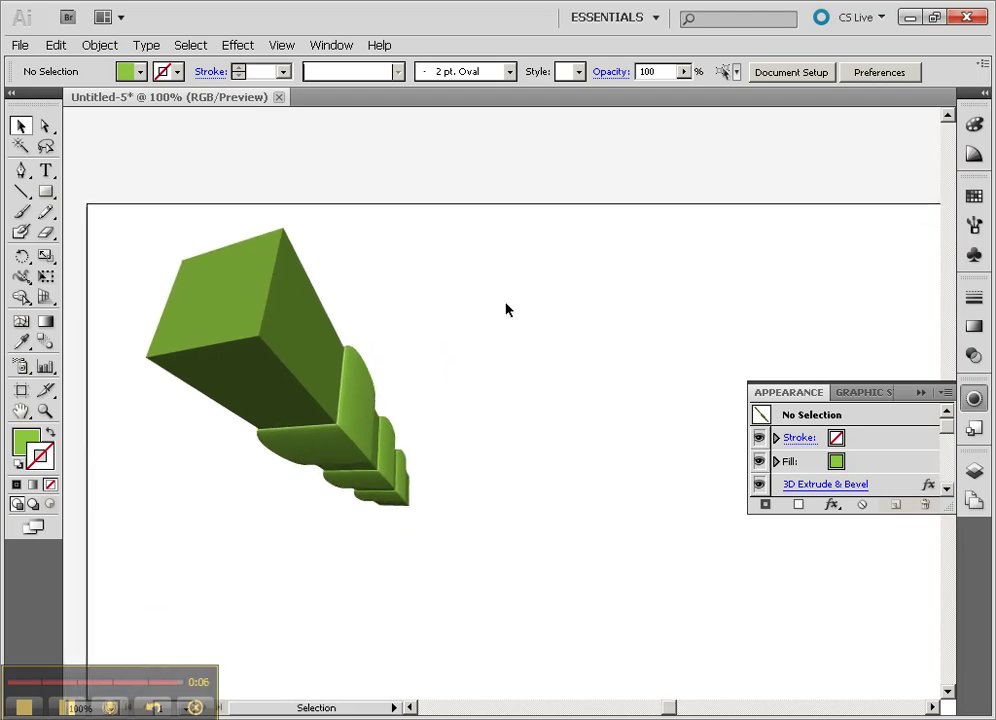